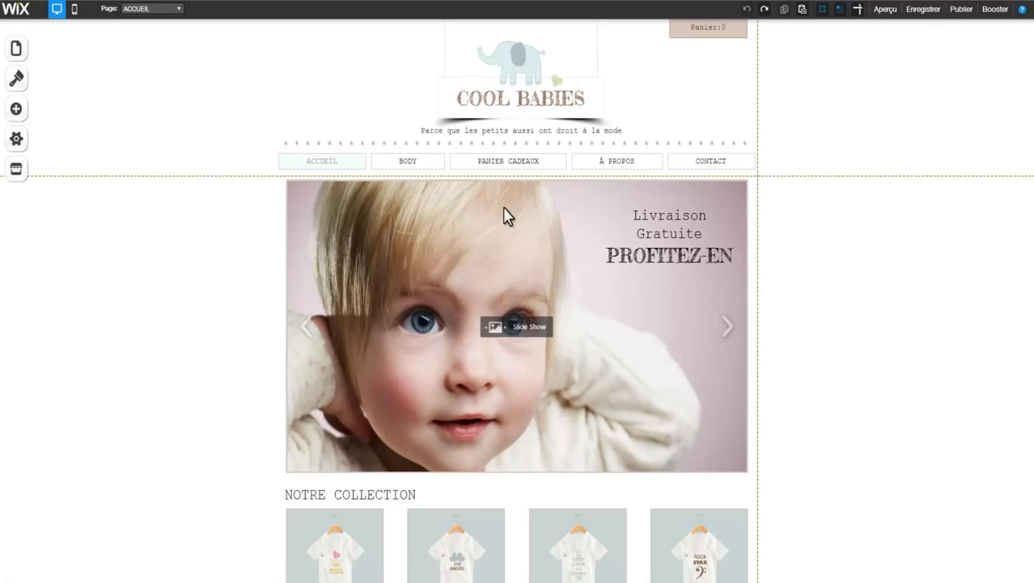
# Step: Examine the home page's editable elements, including the navigation menu, title text, slideshow gallery and header, and the content further down
pyautogui.click(499, 164)
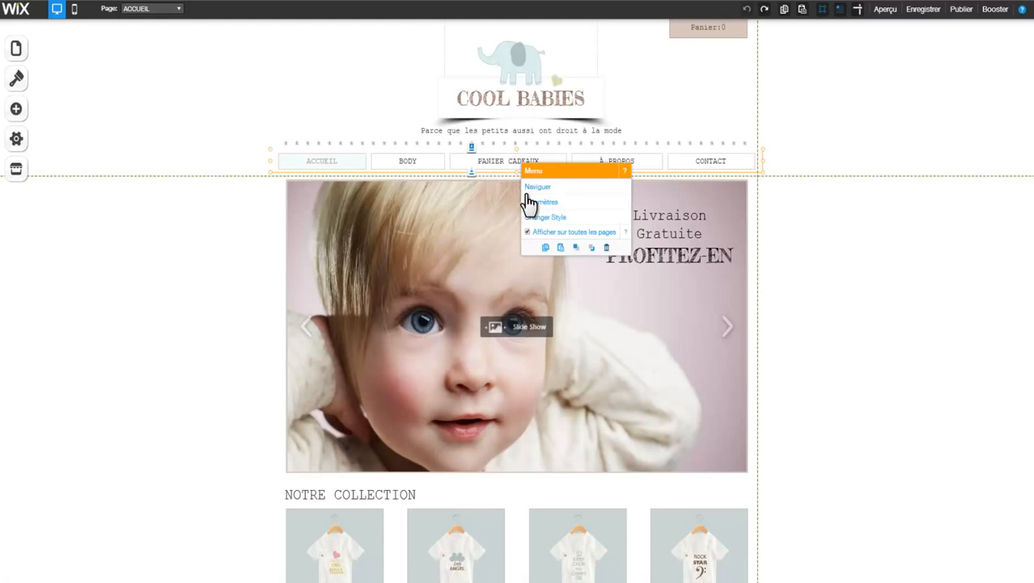
pyautogui.click(522, 100)
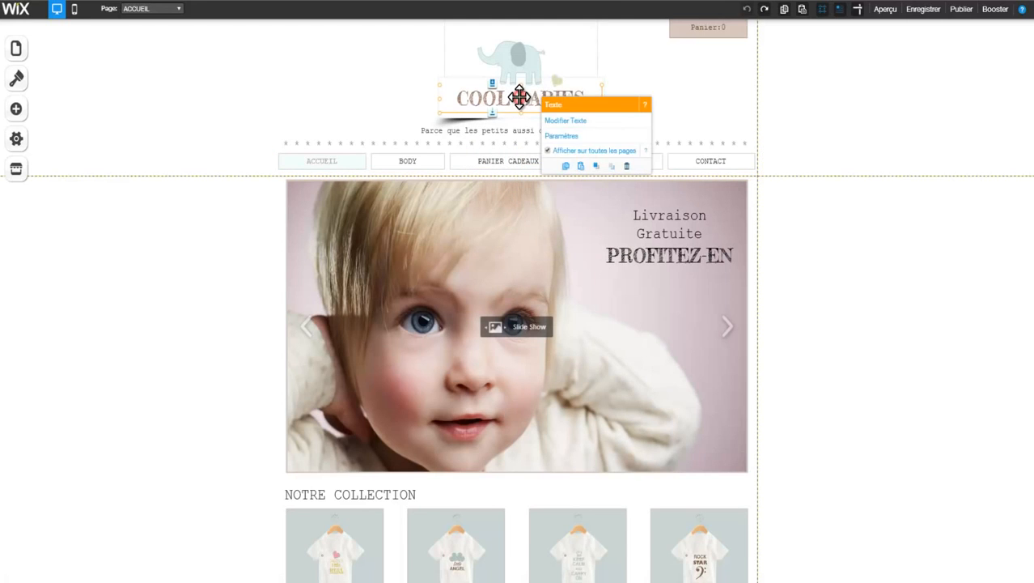
pyautogui.click(512, 65)
pyautogui.click(489, 243)
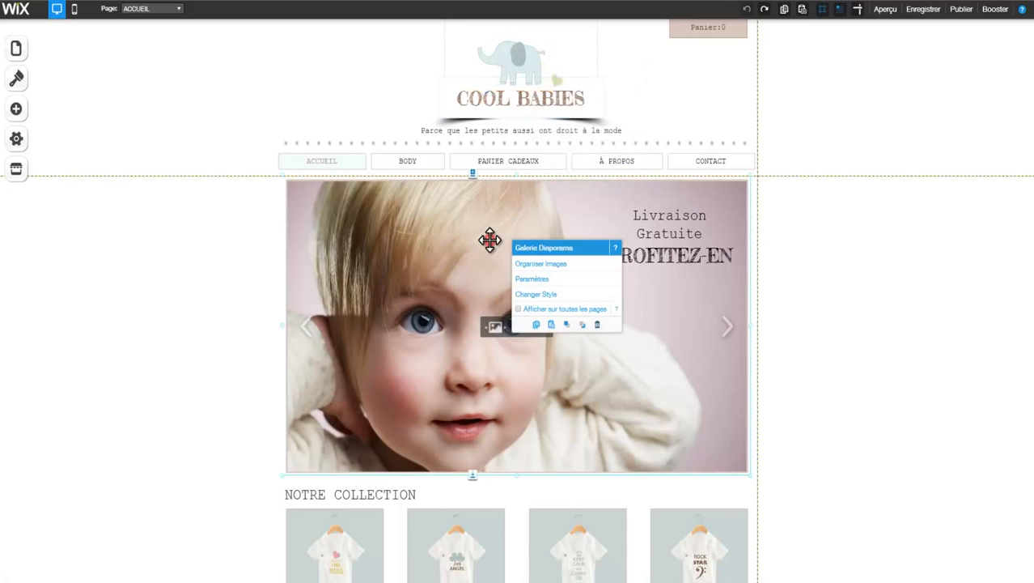
pyautogui.click(243, 106)
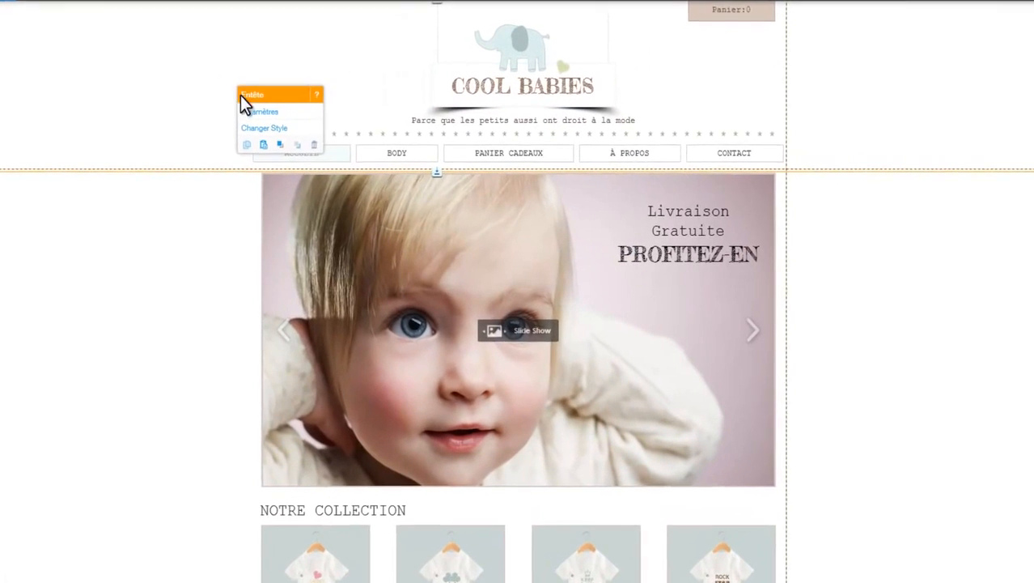
pyautogui.scroll(-6, 184, 235)
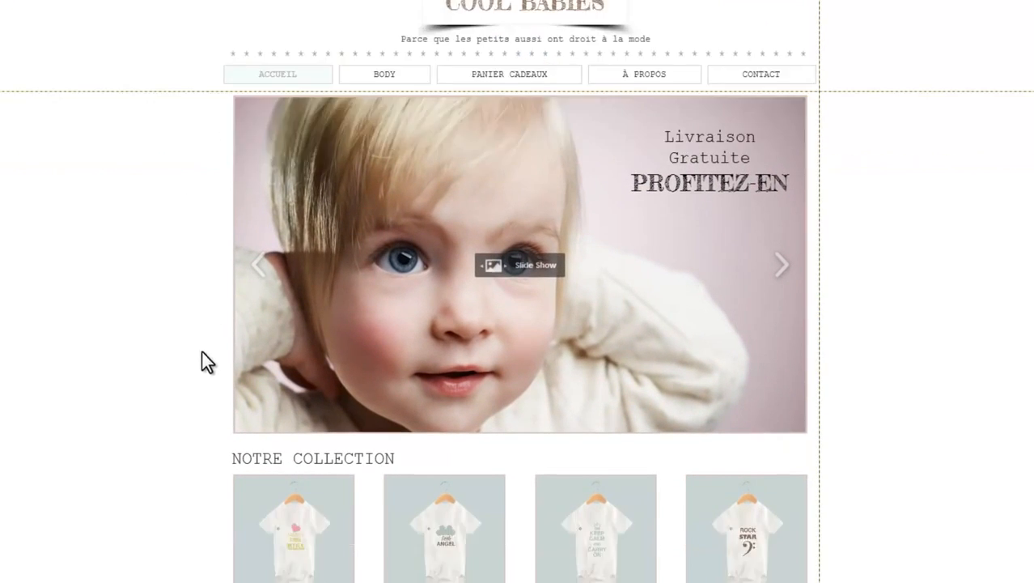
pyautogui.click(163, 581)
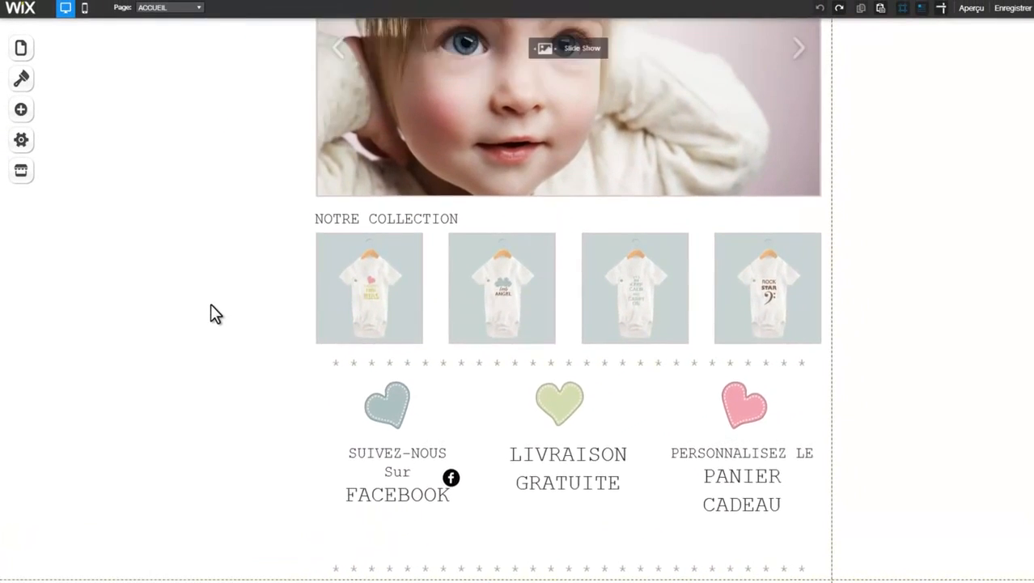
pyautogui.scroll(4, 211, 307)
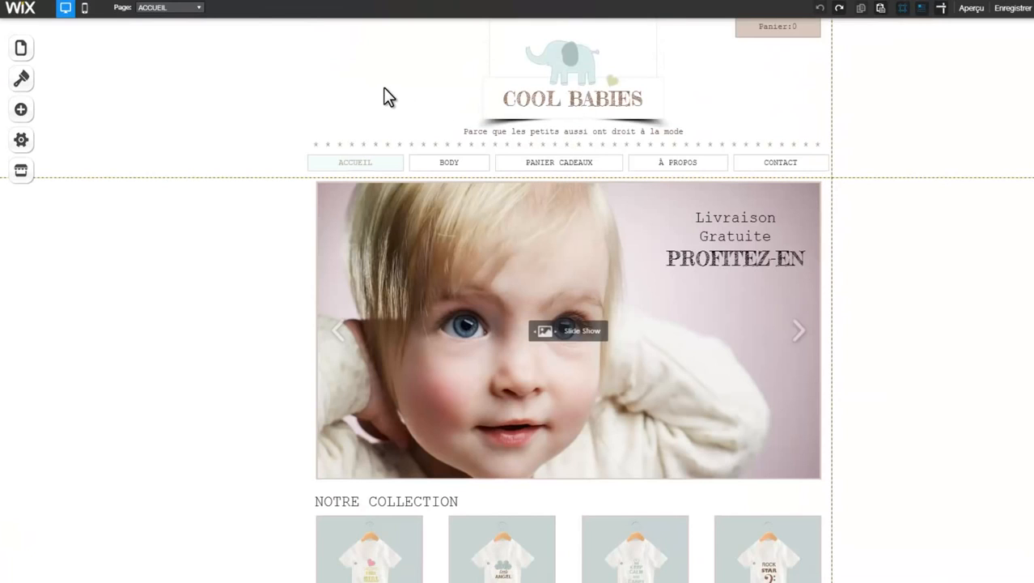
# Step: Browse the BODY and PANIER CADEAUX pages and return to the ACCUEIL page
pyautogui.click(194, 8)
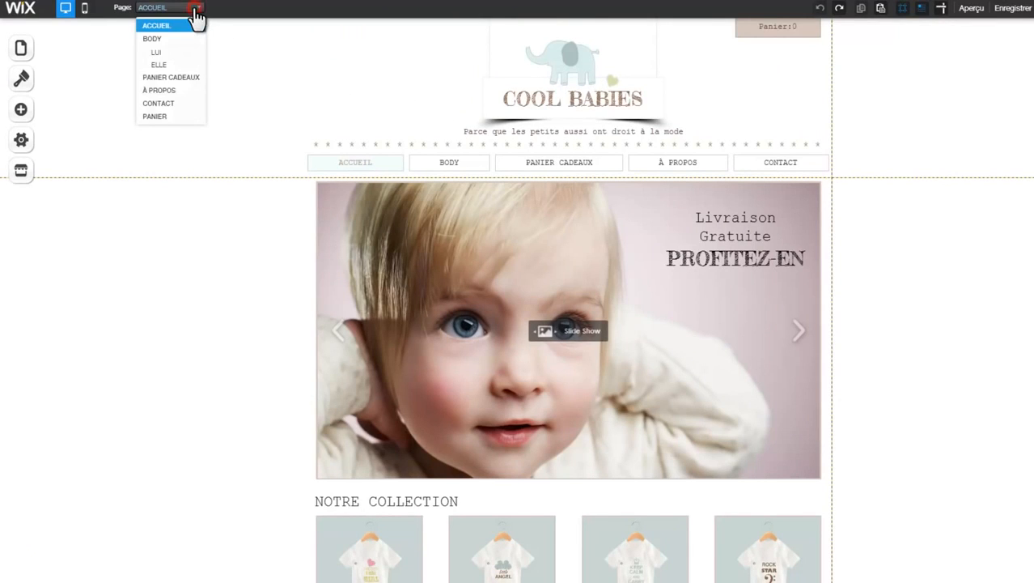
pyautogui.click(171, 39)
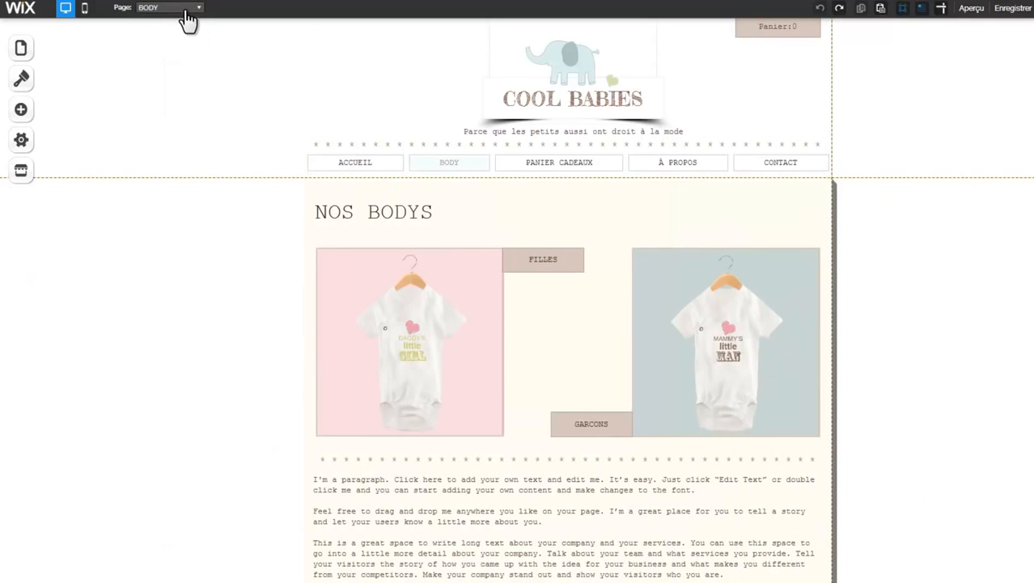
pyautogui.click(186, 10)
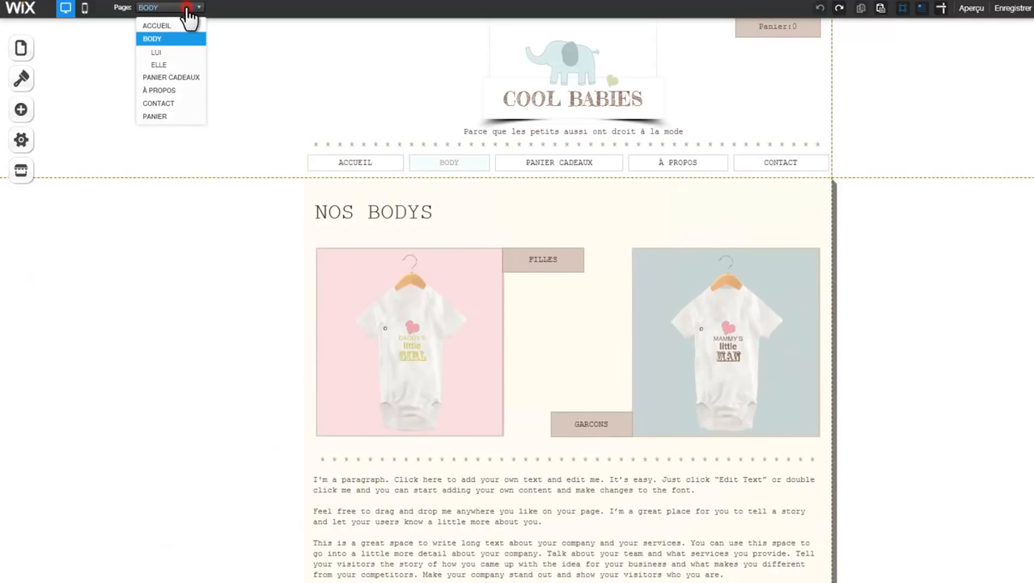
pyautogui.click(179, 75)
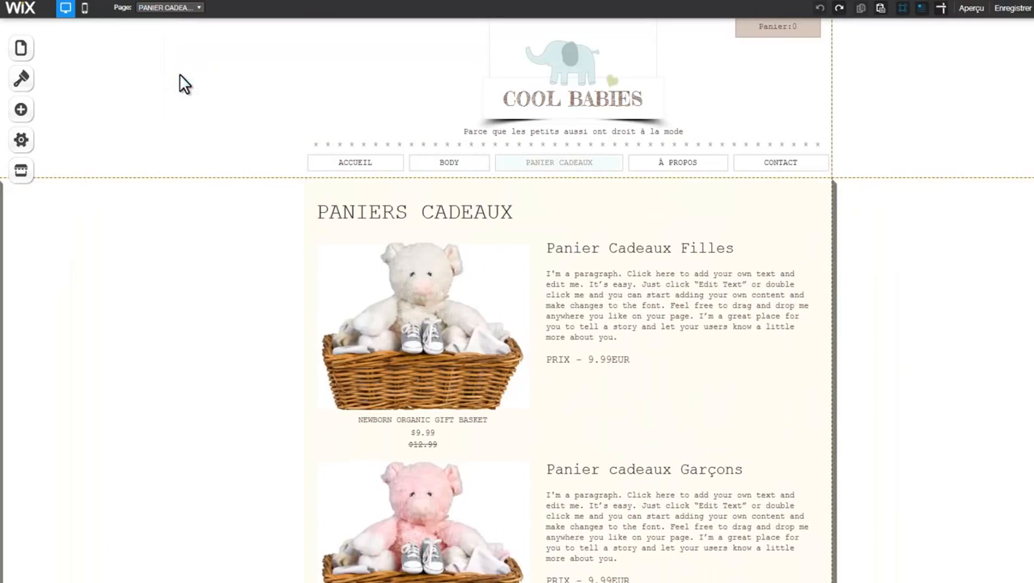
pyautogui.click(185, 11)
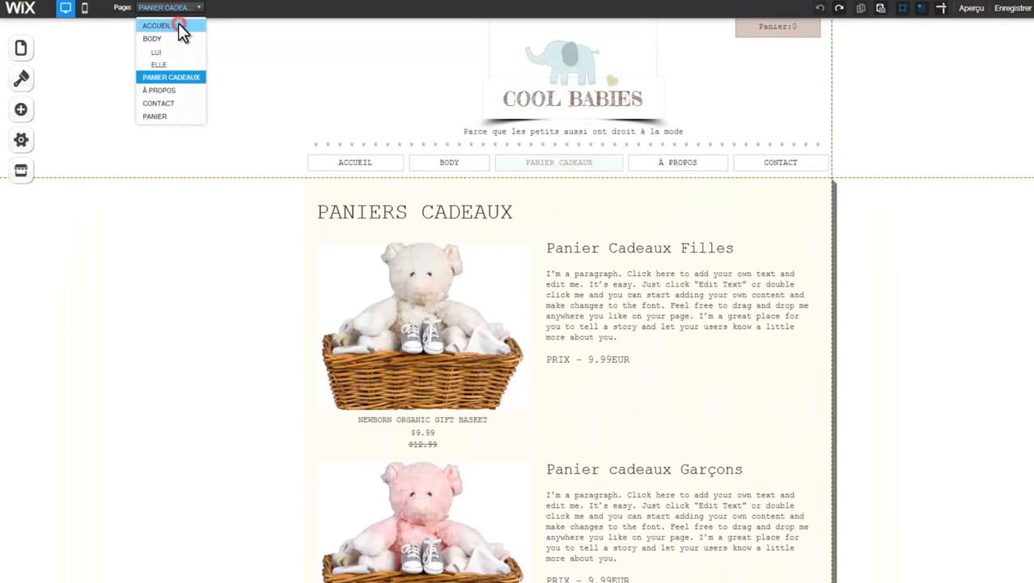
pyautogui.click(181, 29)
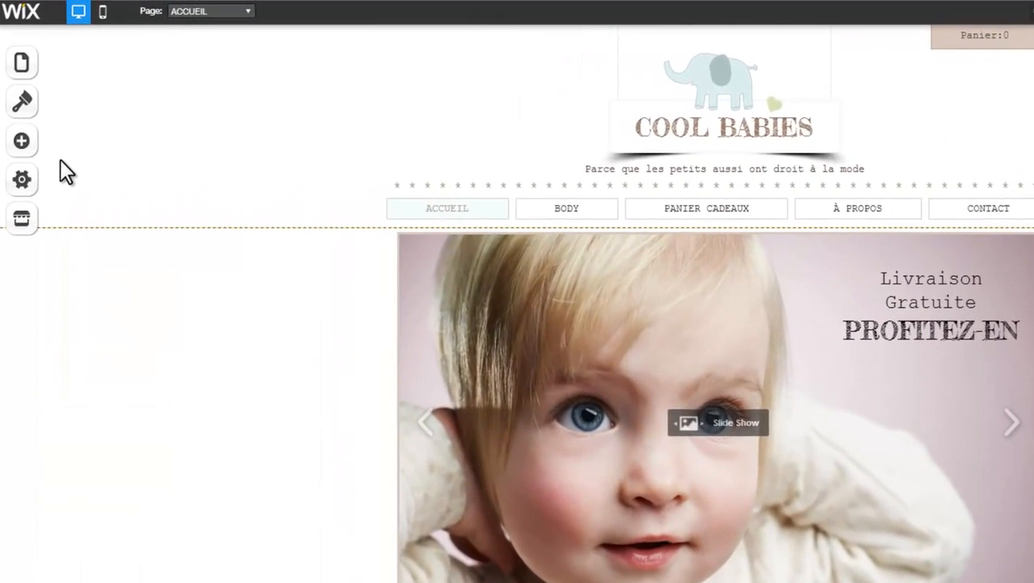
# Step: Examine the site's page list, design tools, addable elements, site settings and Wix App Market
pyautogui.click(26, 64)
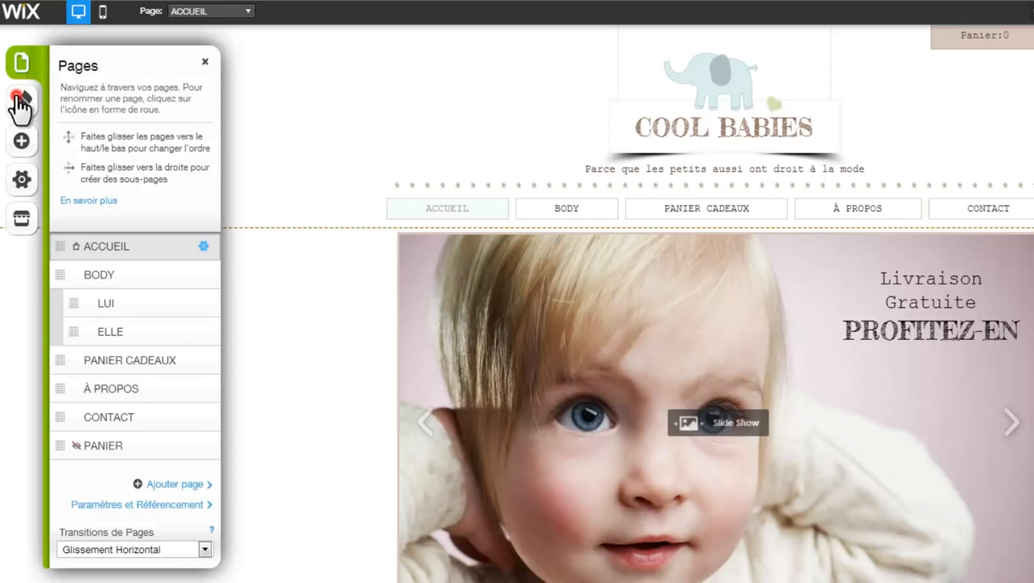
pyautogui.click(19, 103)
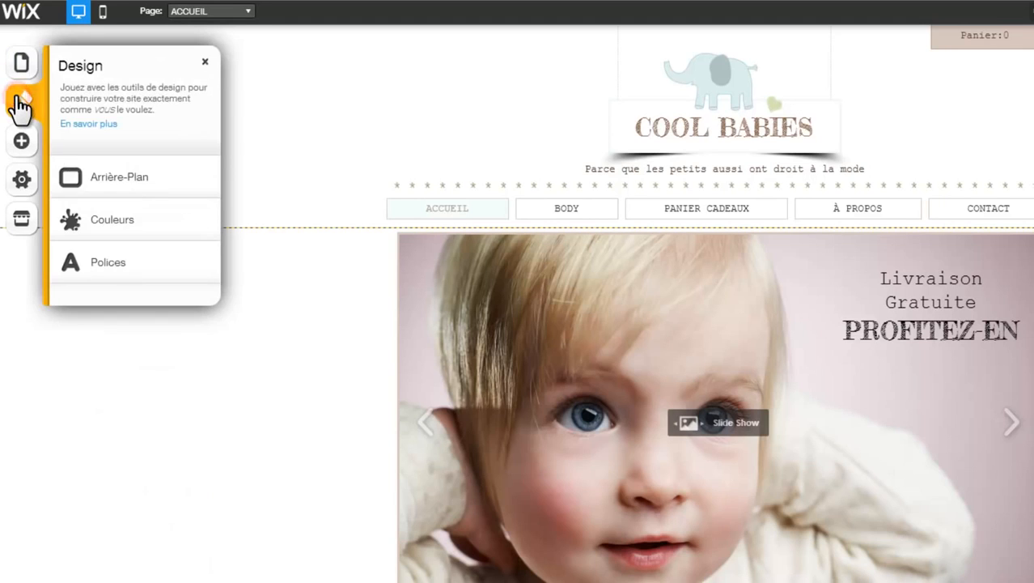
pyautogui.click(22, 143)
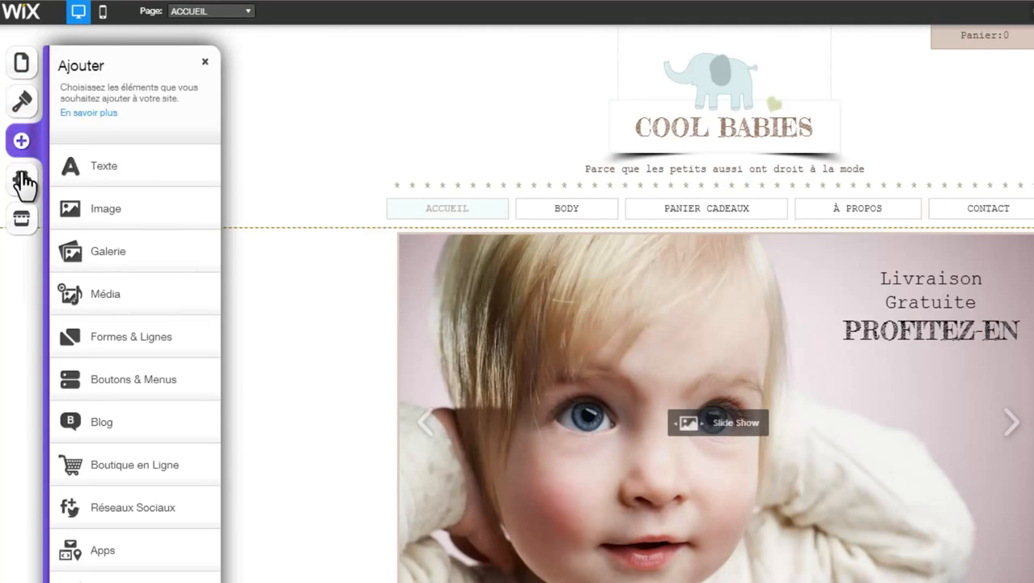
pyautogui.click(23, 180)
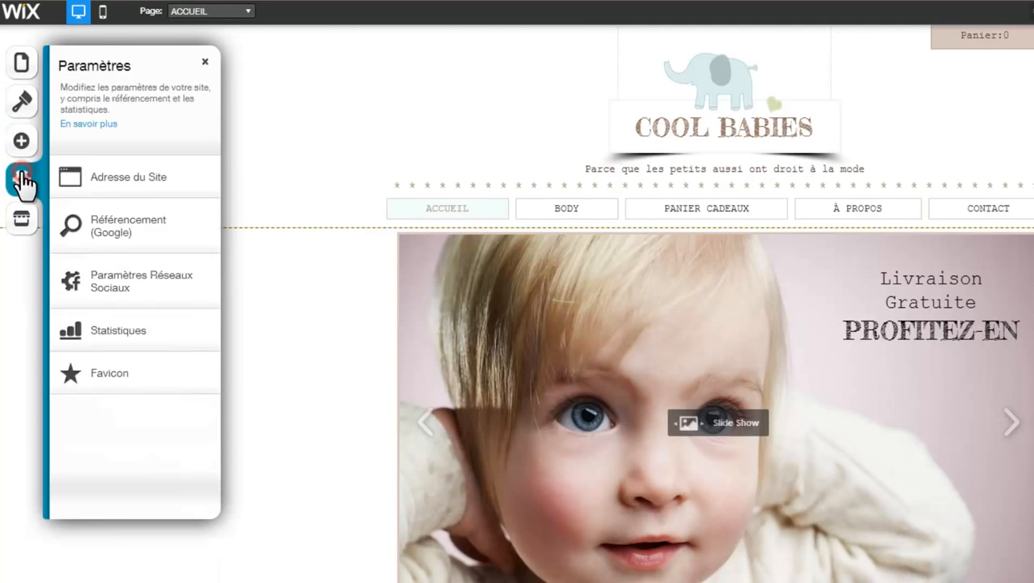
pyautogui.click(22, 220)
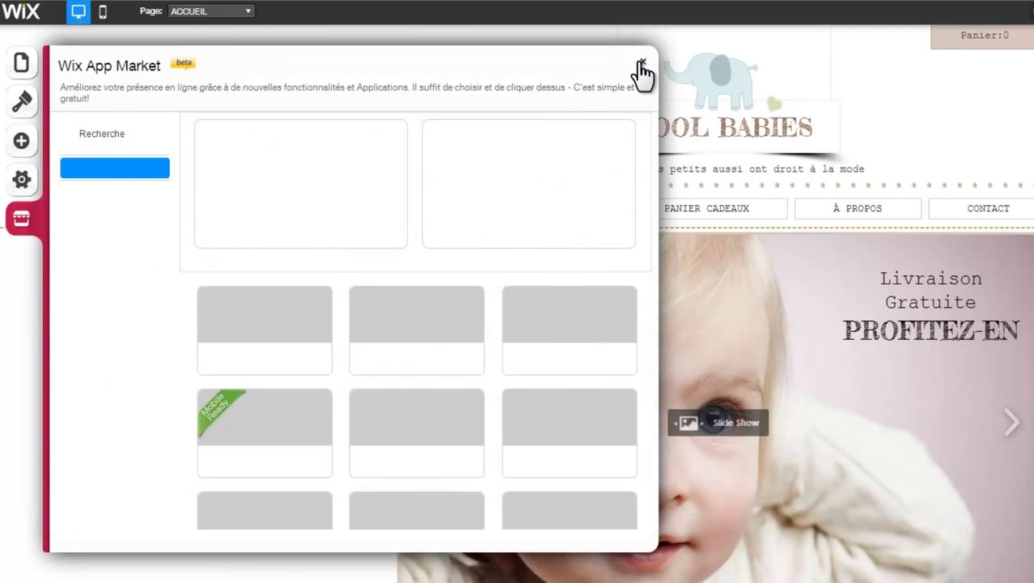
pyautogui.click(641, 62)
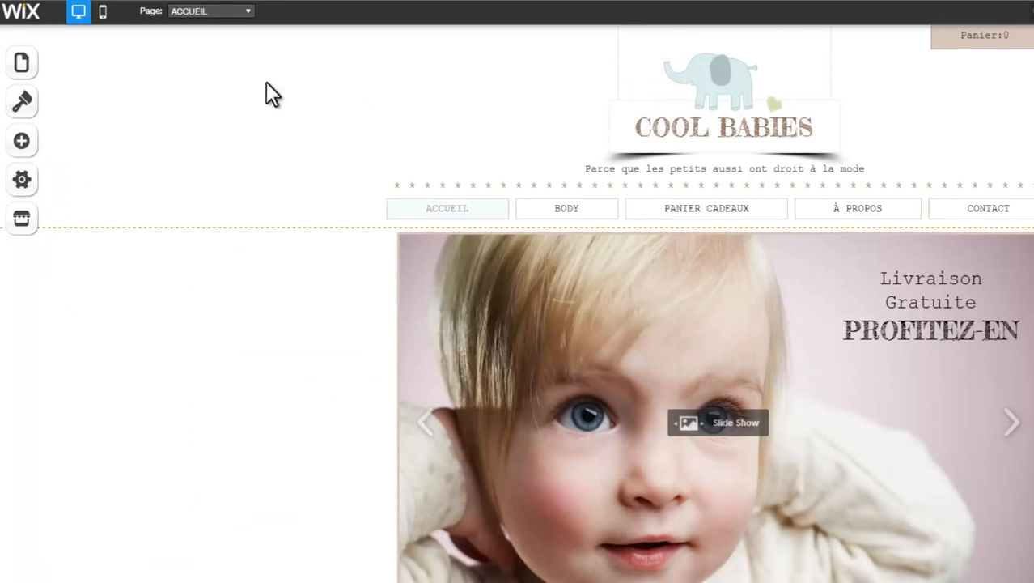
# Step: Open the PANIER CADEAUX page and add a page named "Nouvelle page" using the À Propos1 layout
pyautogui.click(22, 63)
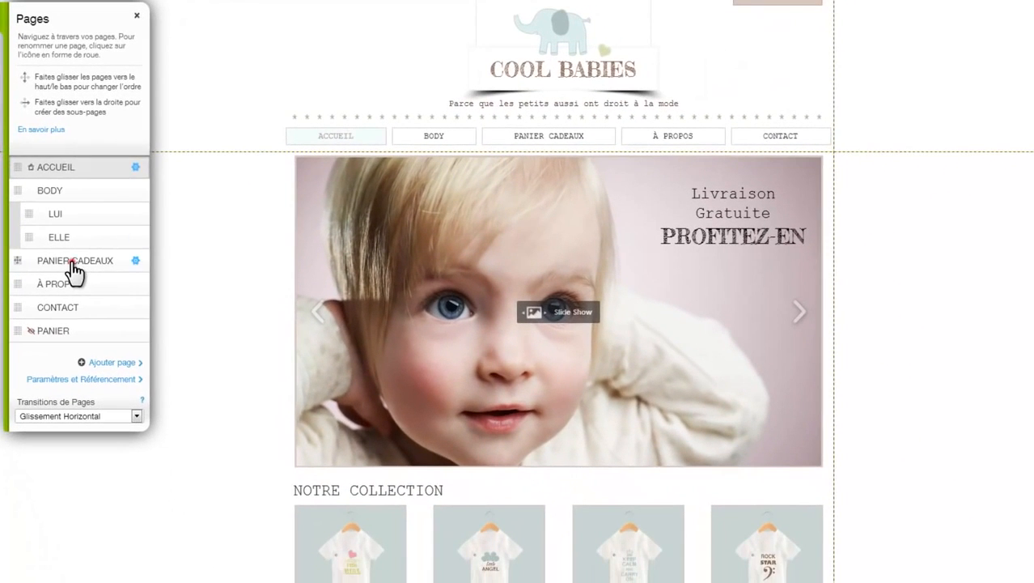
pyautogui.click(126, 360)
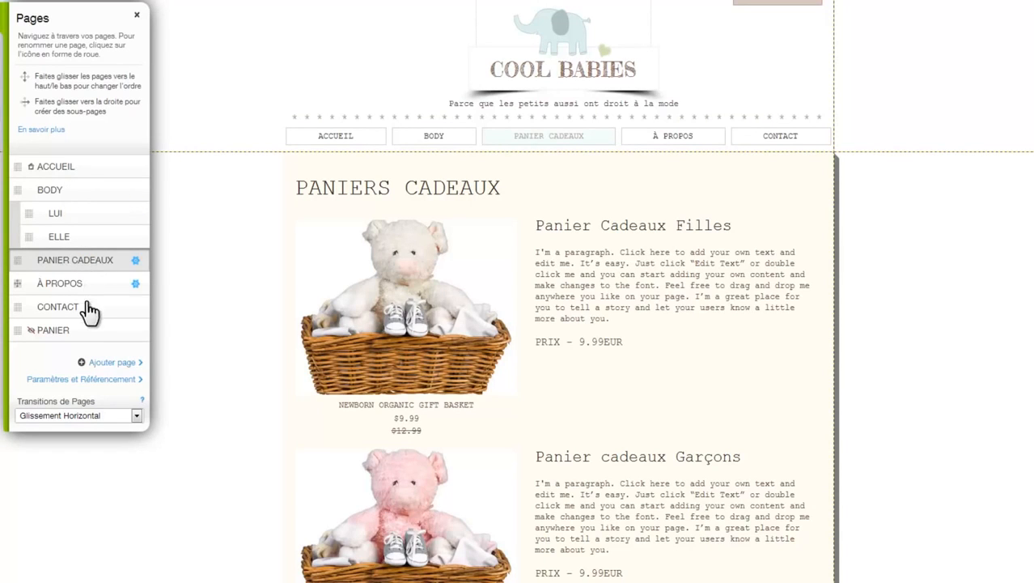
pyautogui.click(110, 366)
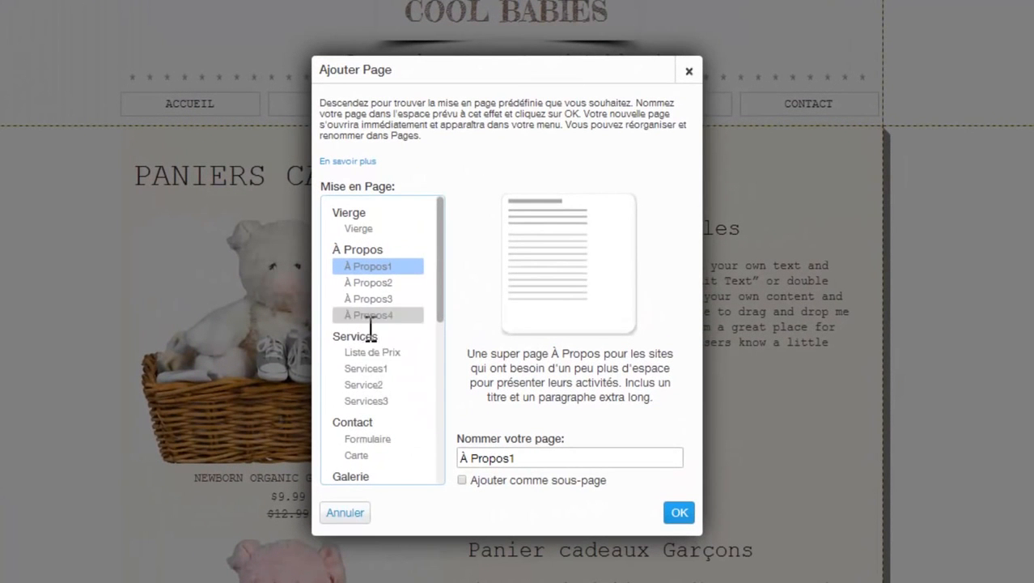
pyautogui.click(529, 455)
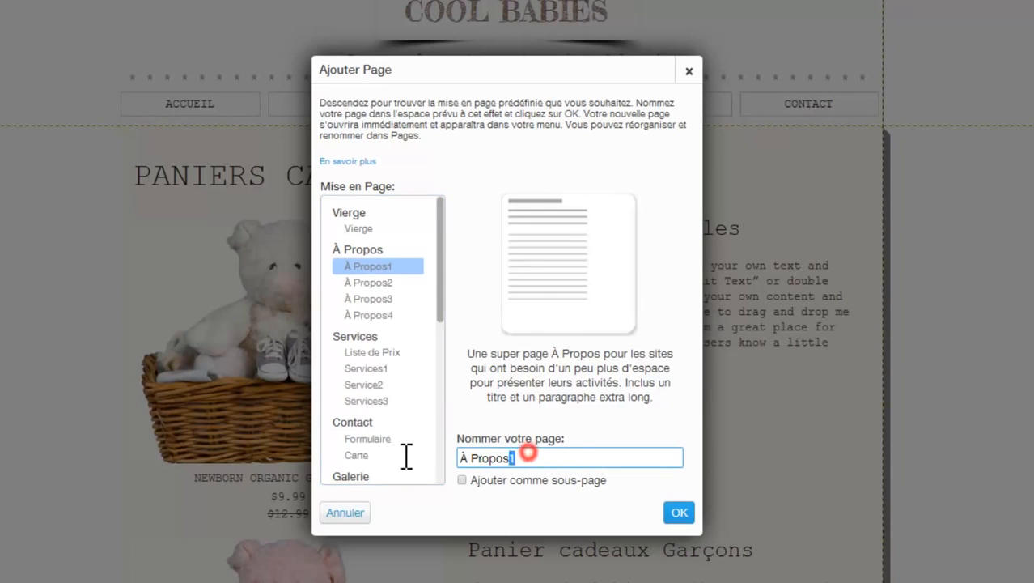
pyautogui.hotkey('ctrl', 'a')
pyautogui.write('Nouvelle page')
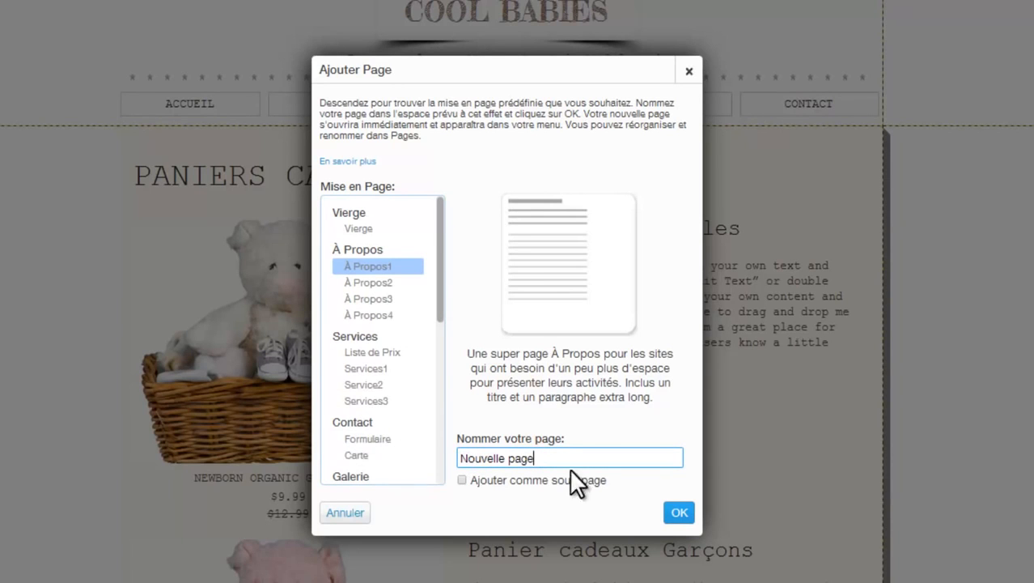
pyautogui.click(674, 514)
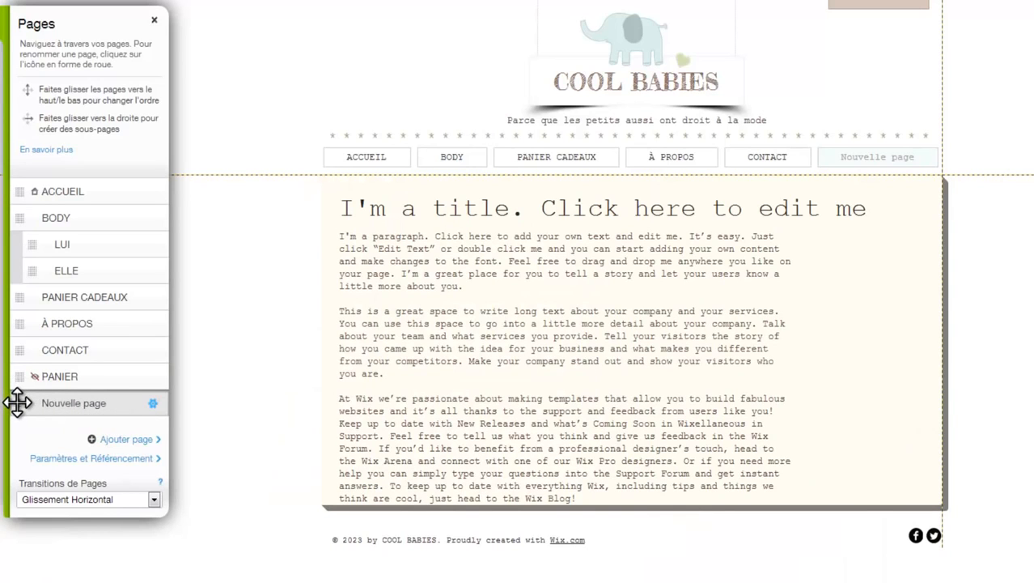
# Step: Make "Nouvelle page" a sub-page of PANIER in the site's page order
pyautogui.moveTo(17, 402)
pyautogui.mouseDown()
pyautogui.moveTo(16, 353)
pyautogui.moveTo(16, 401)
pyautogui.mouseUp()
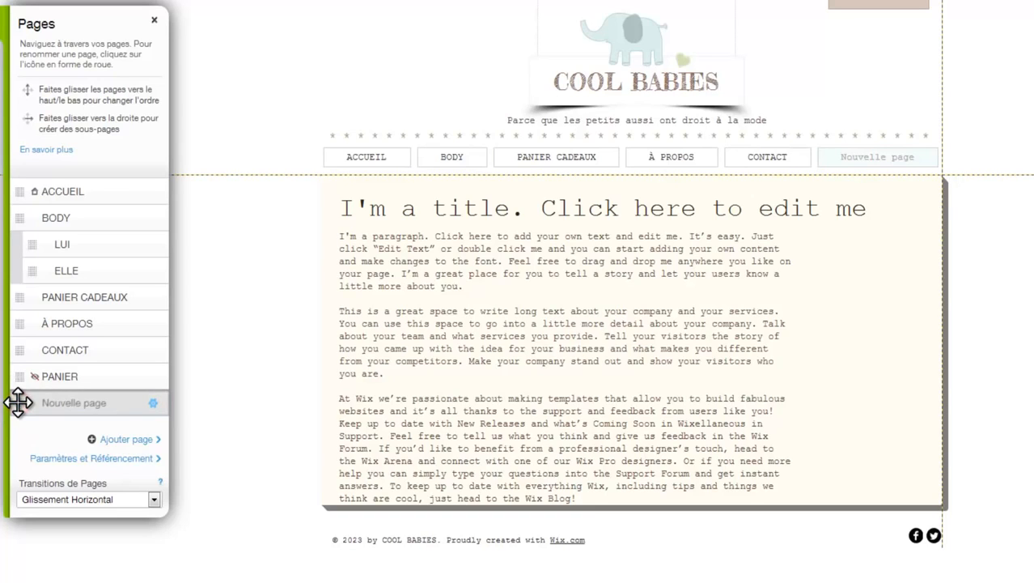
pyautogui.moveTo(17, 402); pyautogui.dragTo(30, 400)
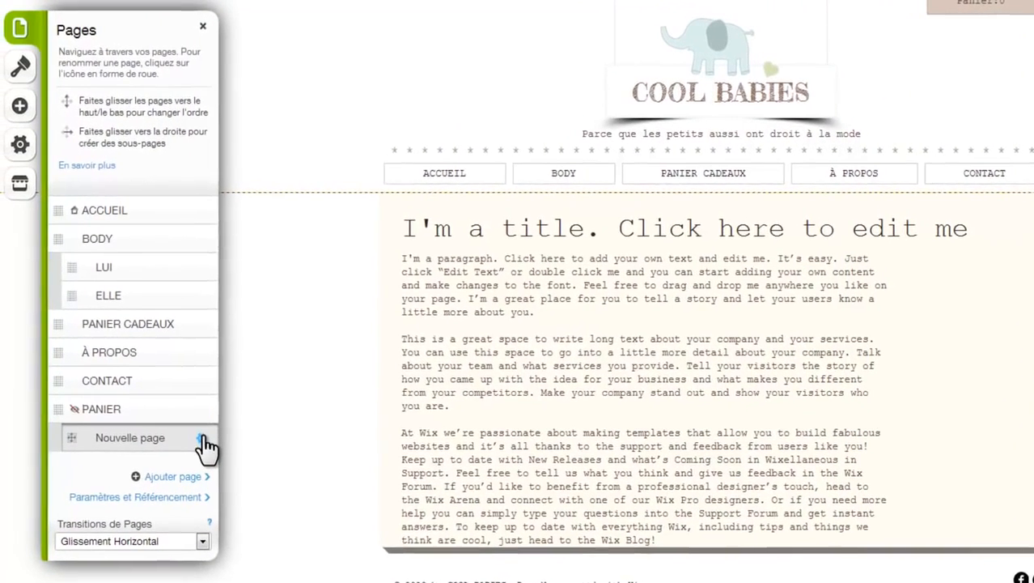
# Step: Review the naming and SEO settings of "Nouvelle page" and the advanced options of its Défaut page style
pyautogui.click(153, 404)
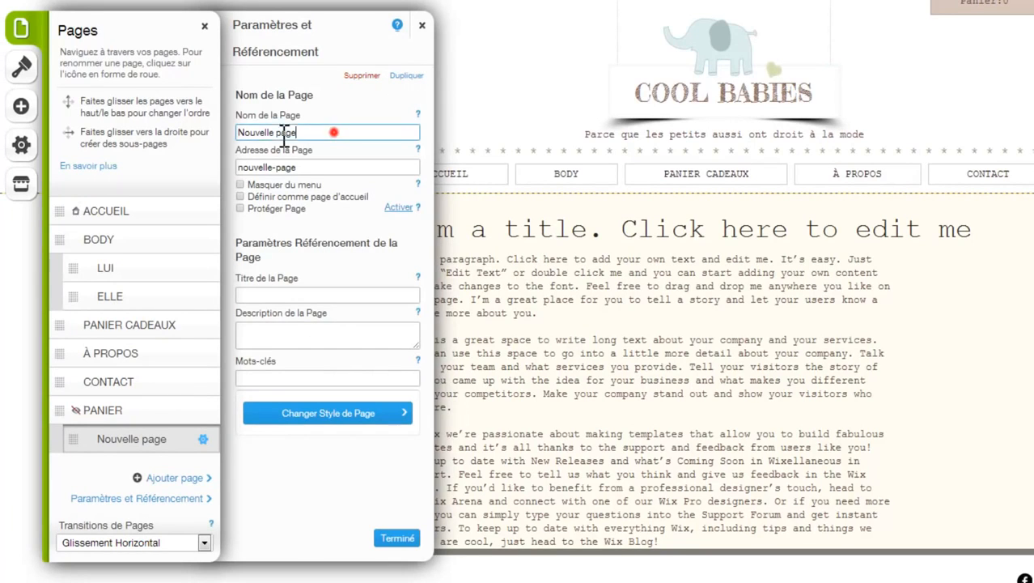
pyautogui.tripleClick(335, 132)
pyautogui.click(330, 415)
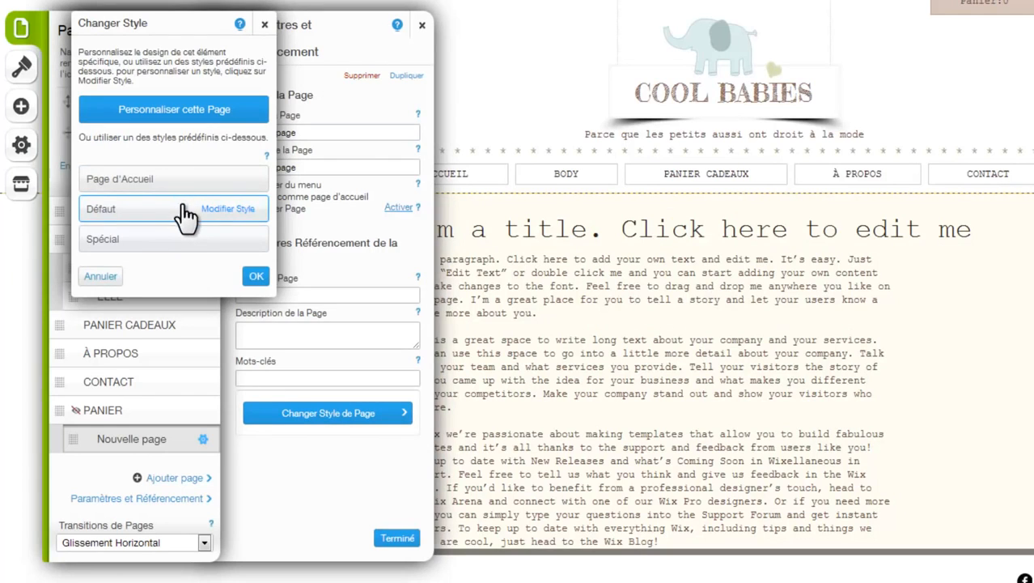
pyautogui.click(221, 210)
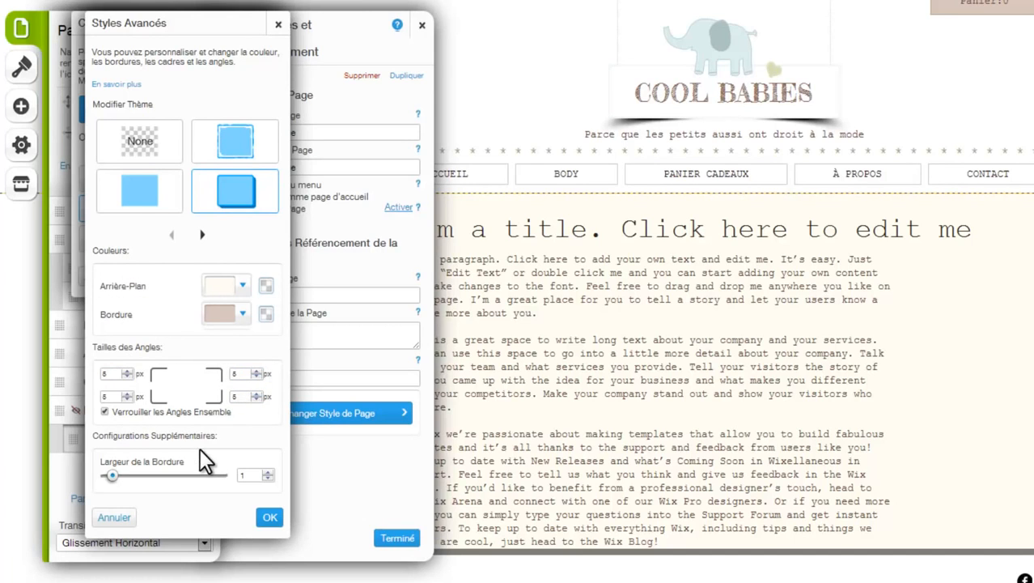
pyautogui.click(270, 525)
pyautogui.click(397, 538)
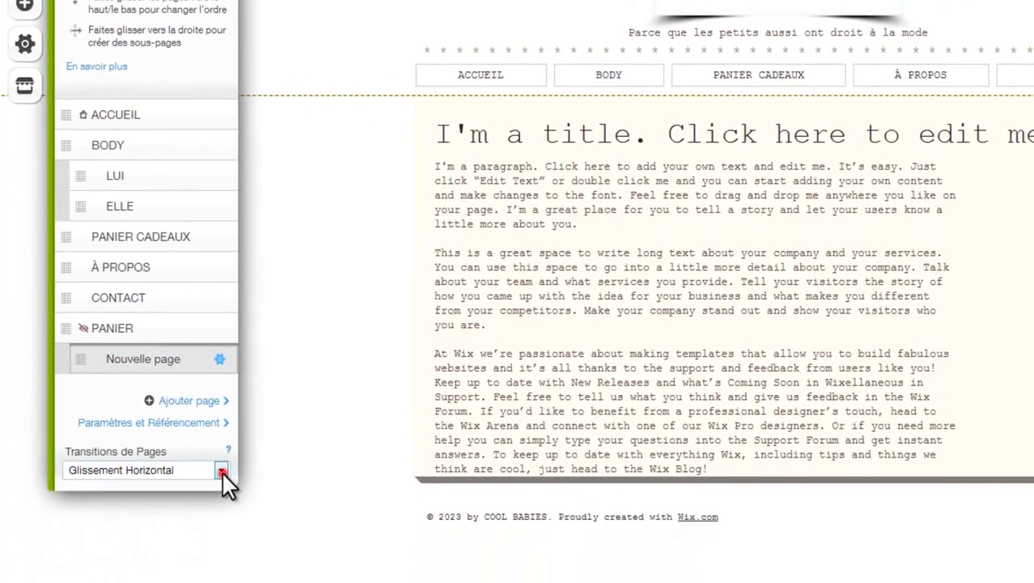
# Step: Set the page transition to Glissement Vertical and review the SEO settings of "Nouvelle page"
pyautogui.click(209, 515)
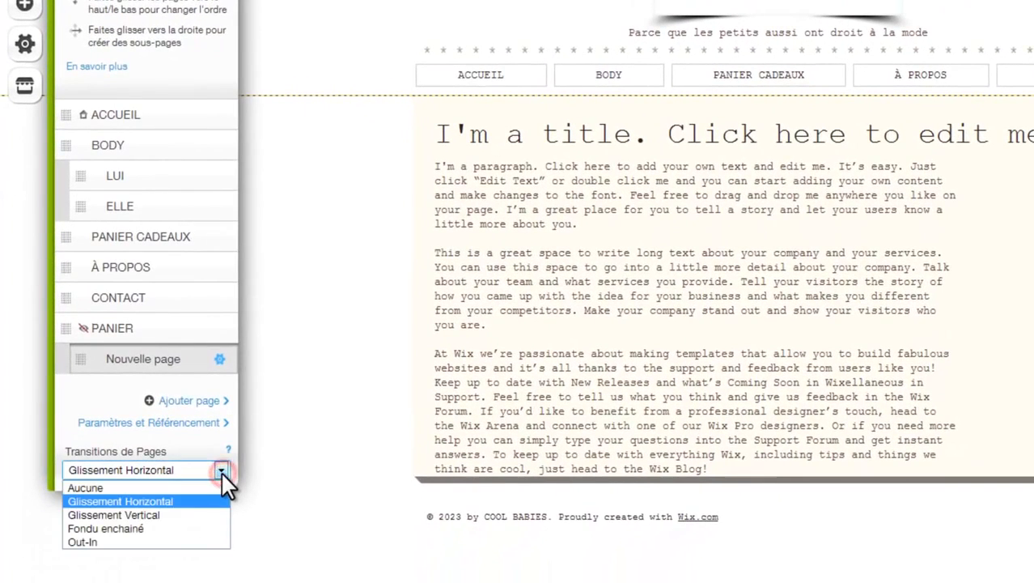
pyautogui.click(192, 512)
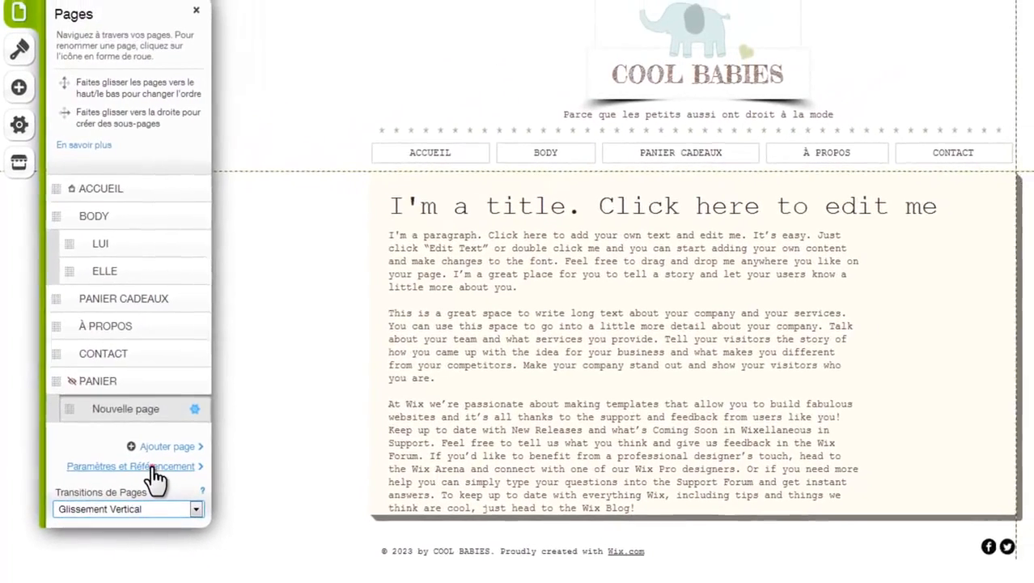
pyautogui.click(173, 423)
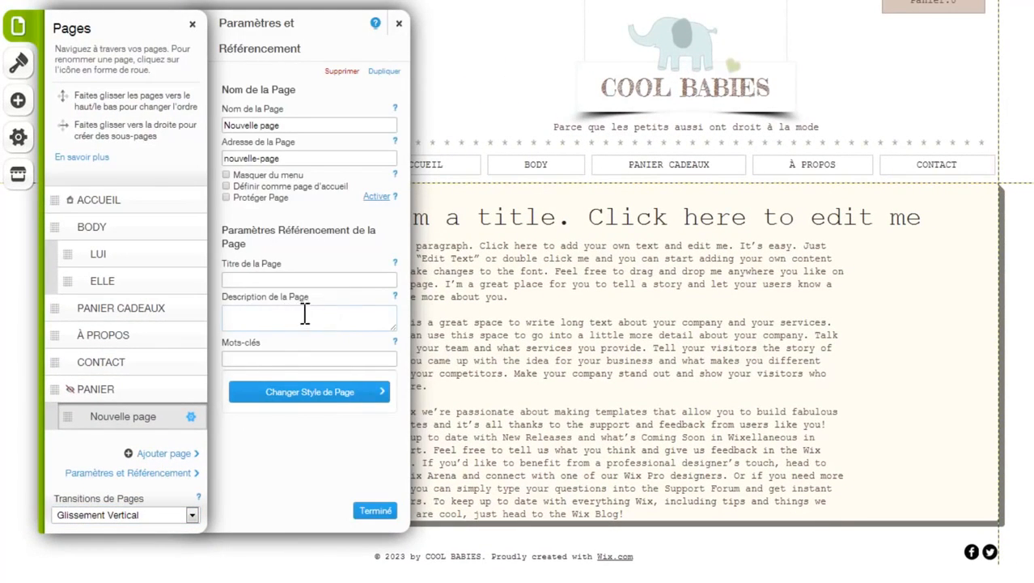
pyautogui.click(396, 26)
pyautogui.click(192, 26)
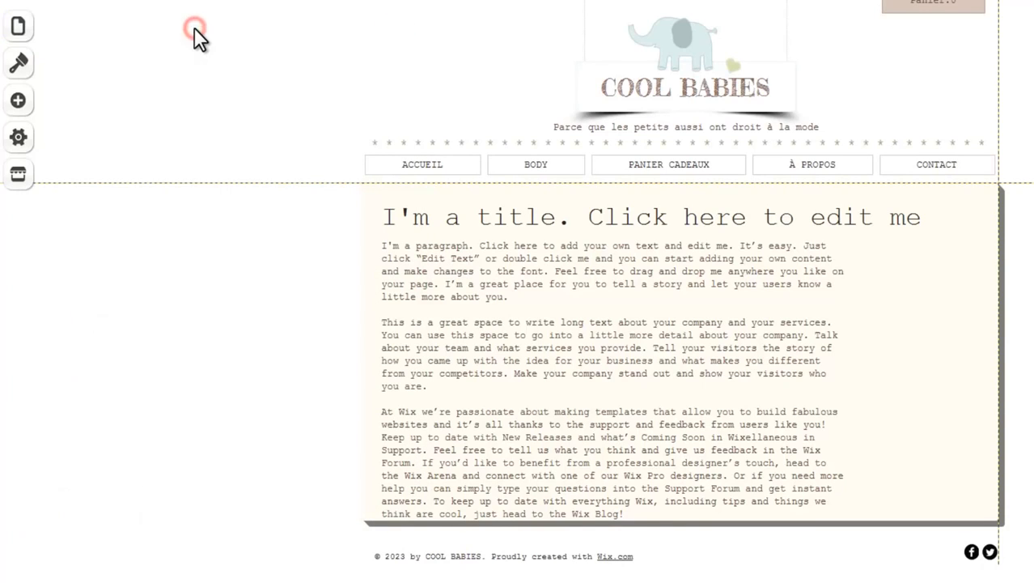
# Step: Try the solid yellow site background, and switch the background back to white
pyautogui.click(18, 70)
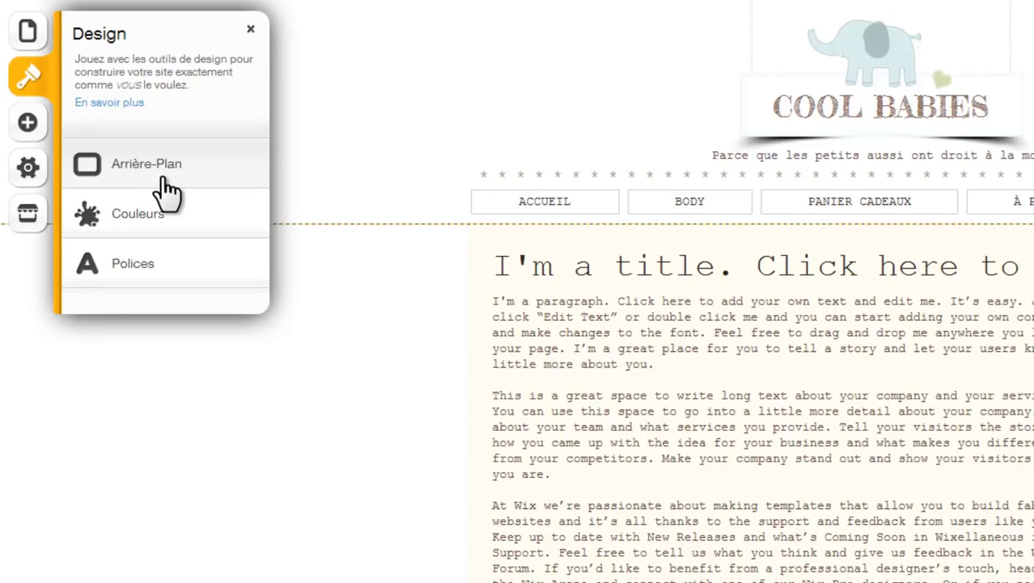
pyautogui.click(162, 179)
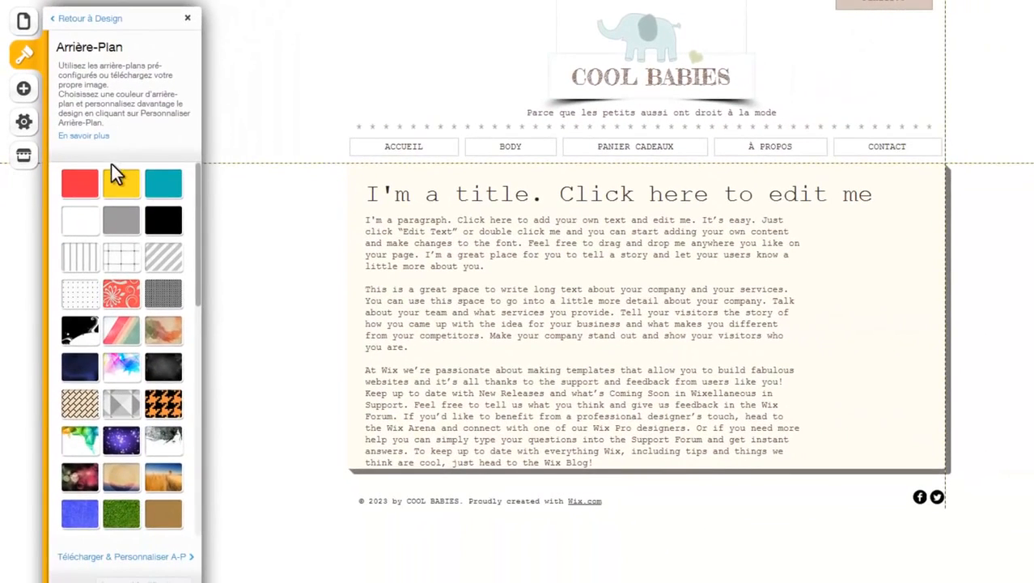
pyautogui.click(114, 183)
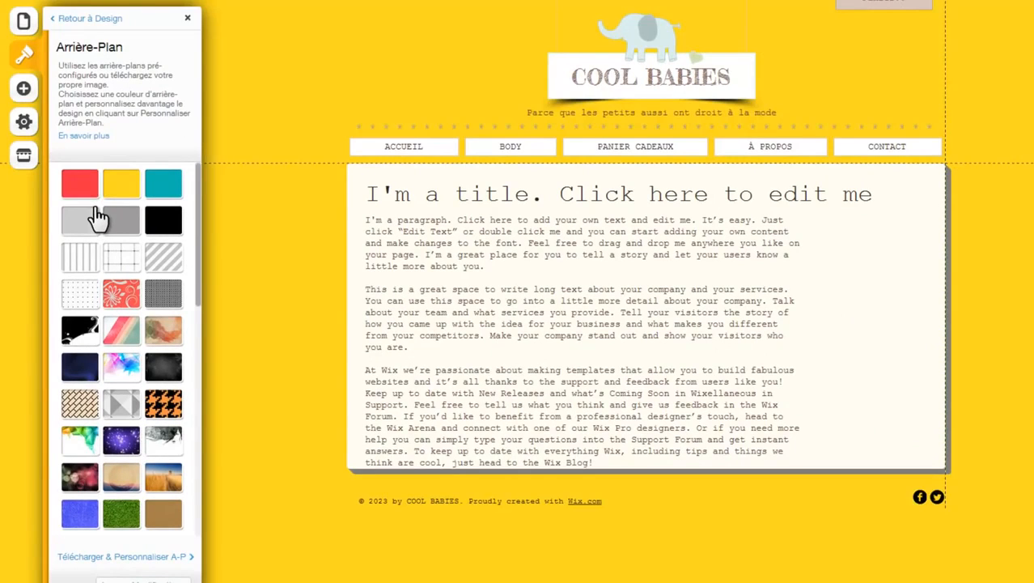
pyautogui.click(96, 216)
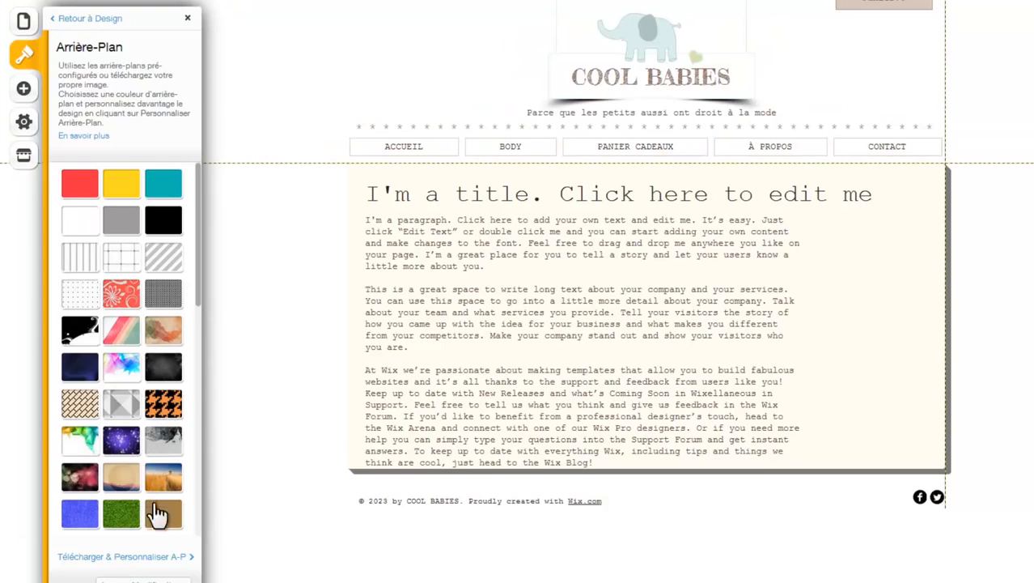
# Step: Browse the background image choices in Mes Images, the free Wix collection and the computer's Pictures library
pyautogui.click(89, 557)
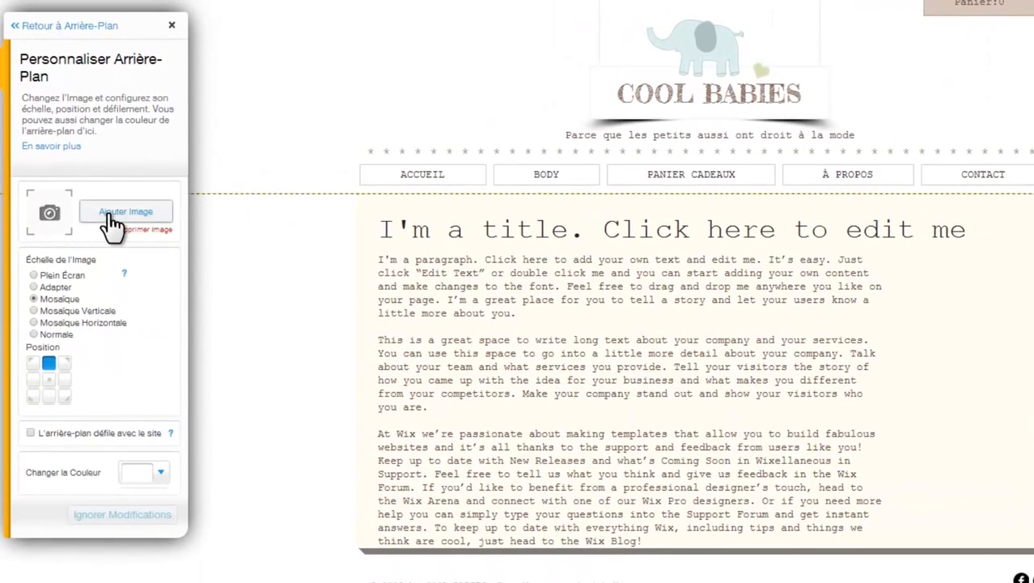
pyautogui.click(109, 212)
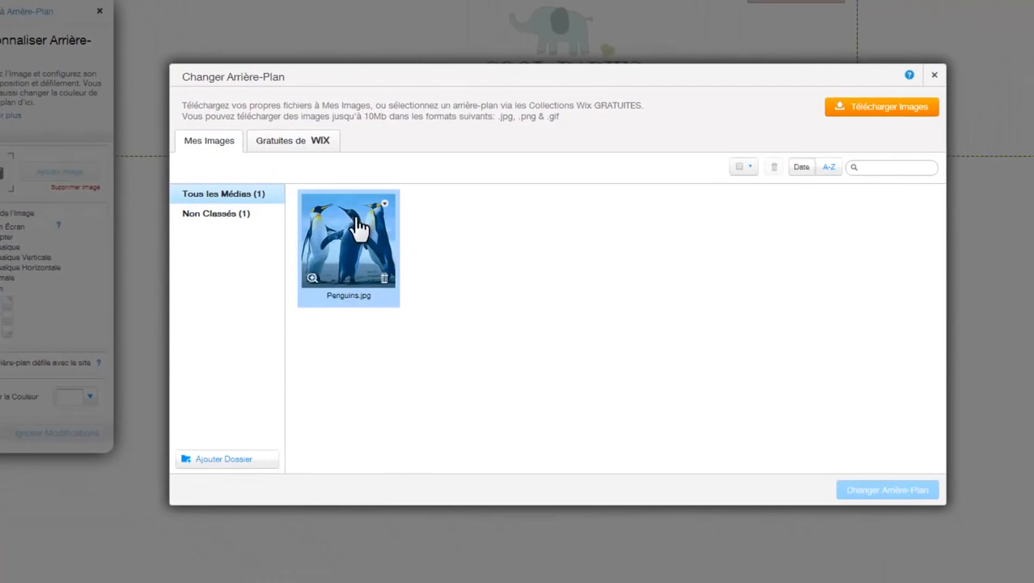
pyautogui.click(295, 147)
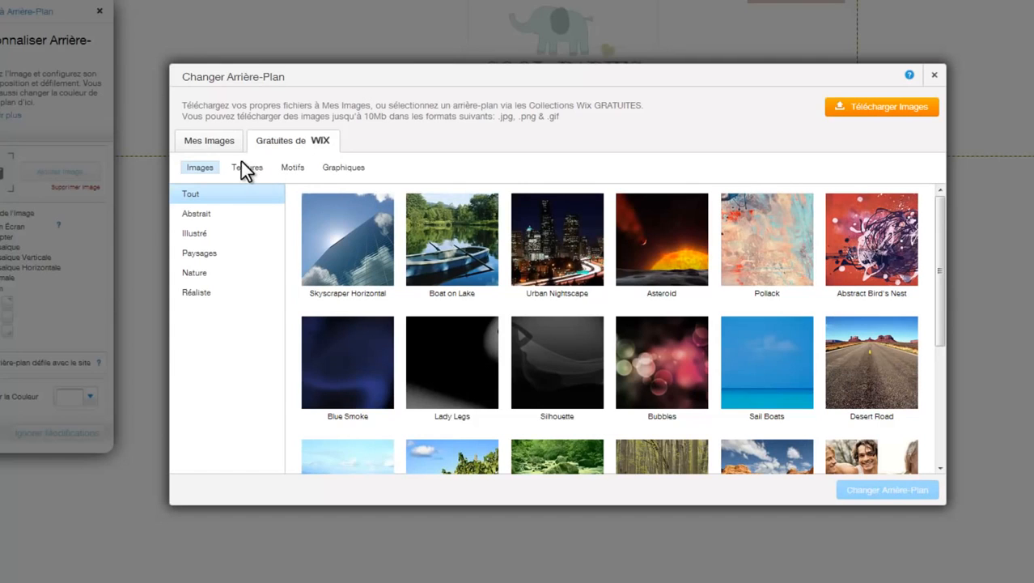
pyautogui.click(848, 111)
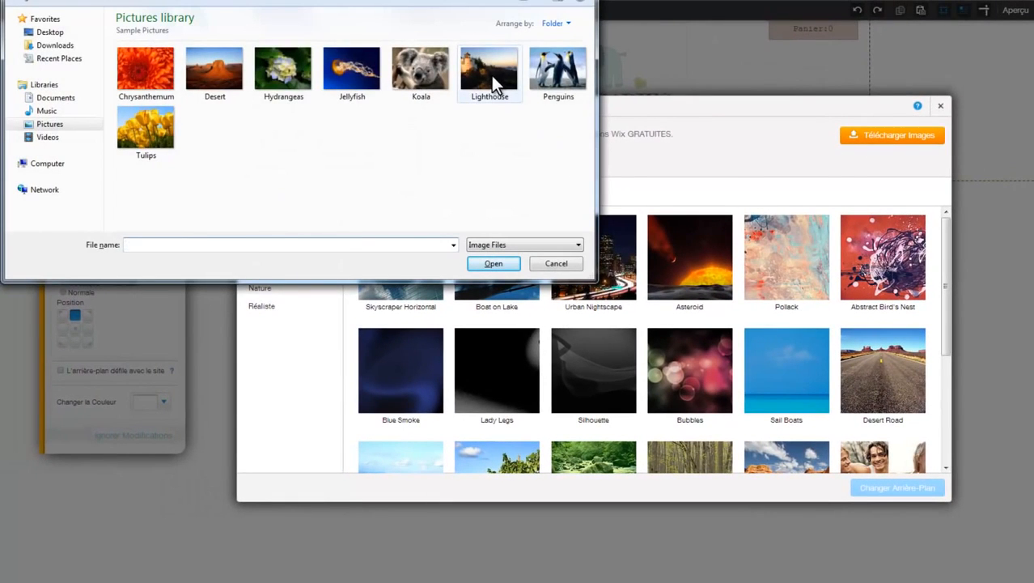
pyautogui.click(535, 263)
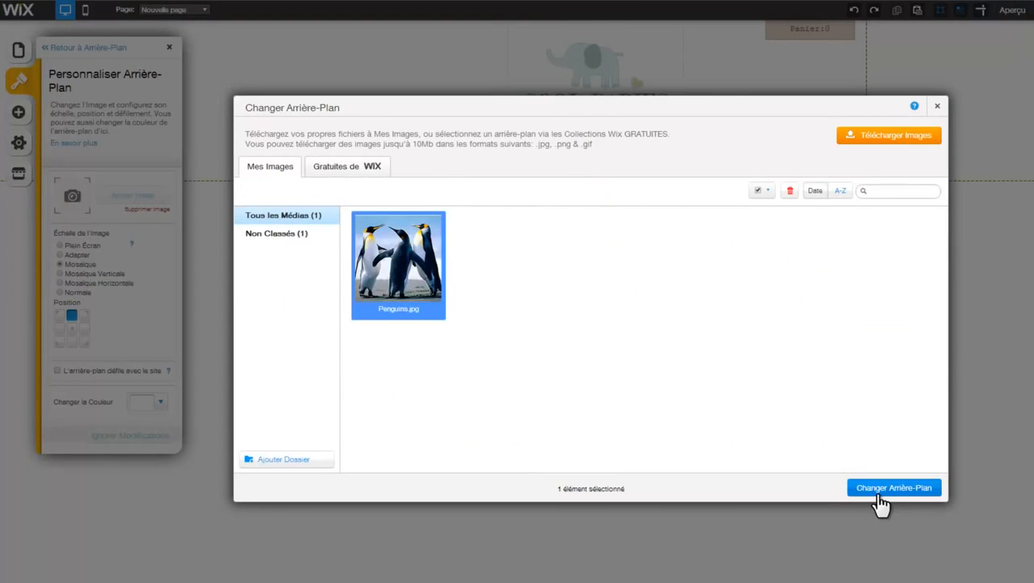
pyautogui.click(936, 109)
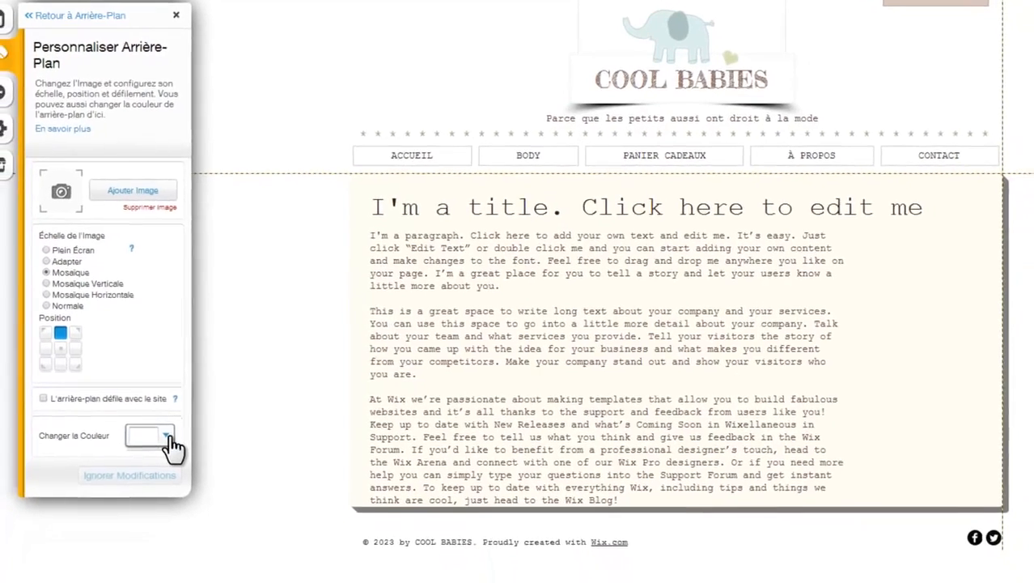
# Step: Try a pale yellow background colour on the site and discard the modification
pyautogui.click(153, 482)
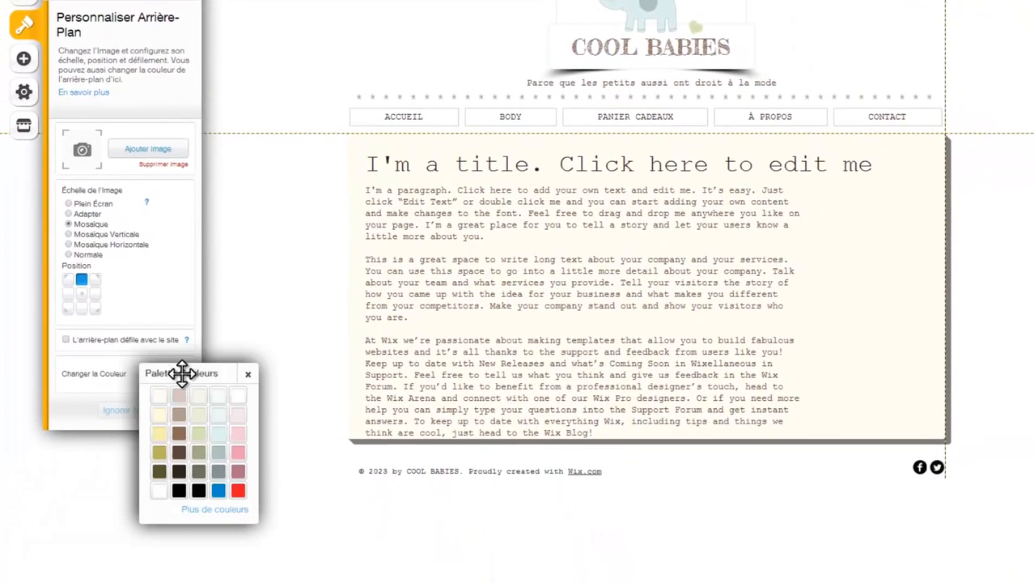
pyautogui.click(159, 429)
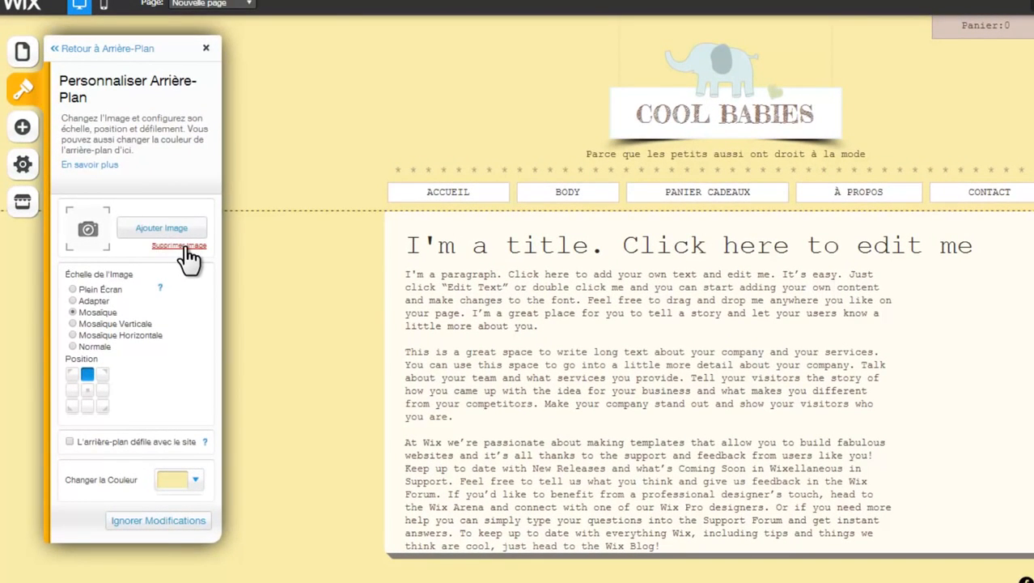
pyautogui.click(166, 522)
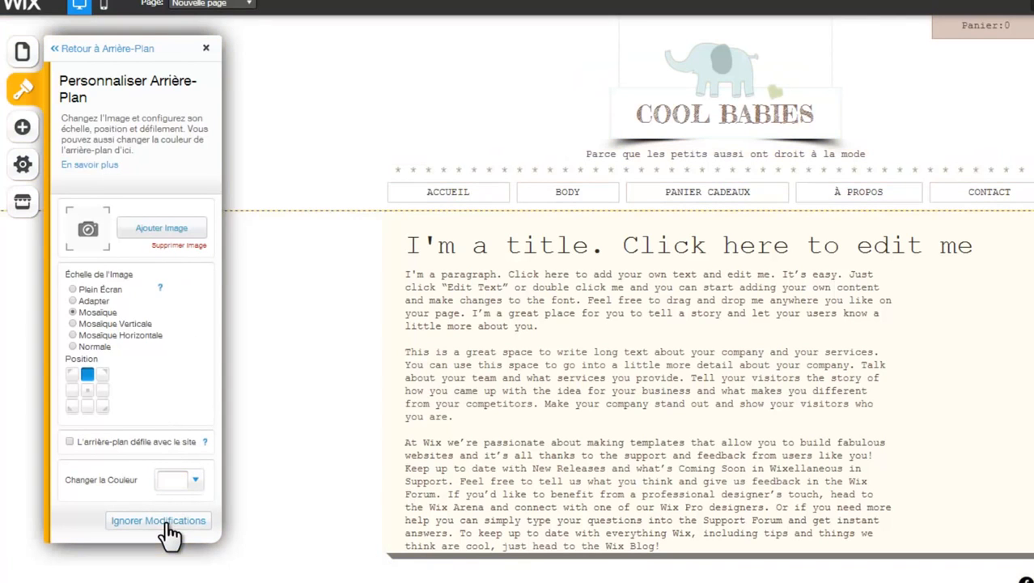
# Step: Review the site's colour palettes and the colour picker for the blue swatch under Plus de Couleurs
pyautogui.click(22, 93)
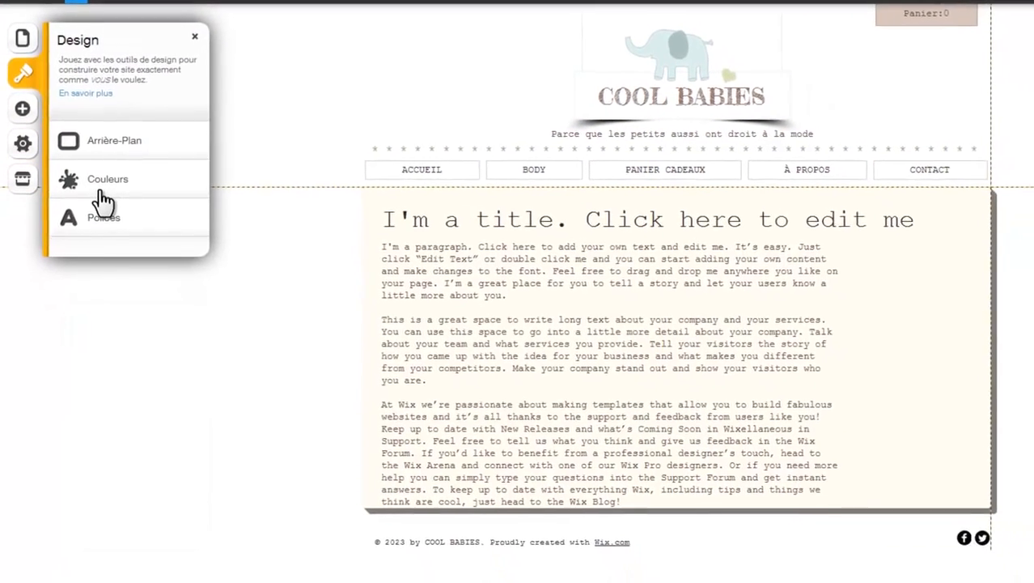
pyautogui.click(95, 172)
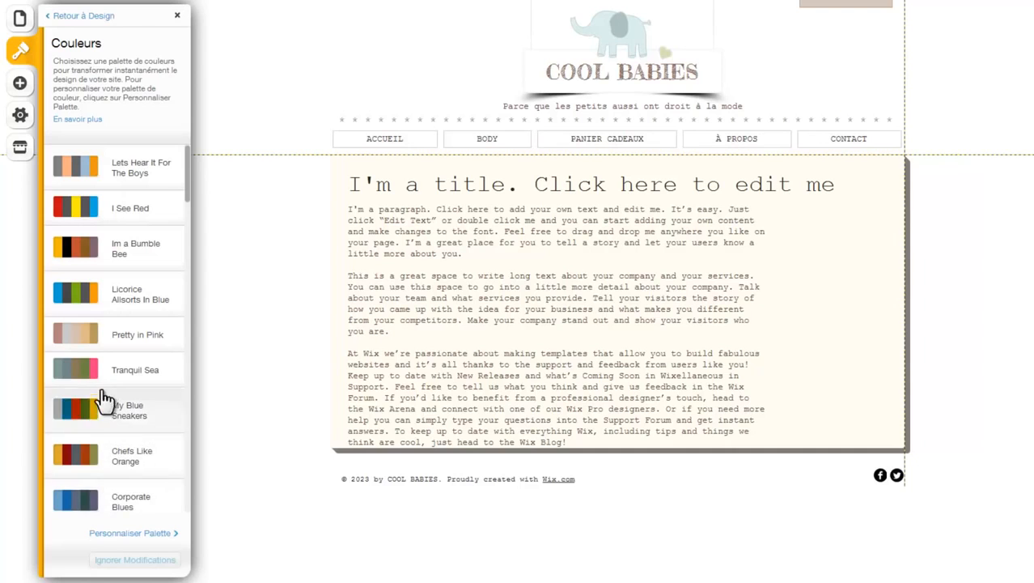
pyautogui.click(135, 535)
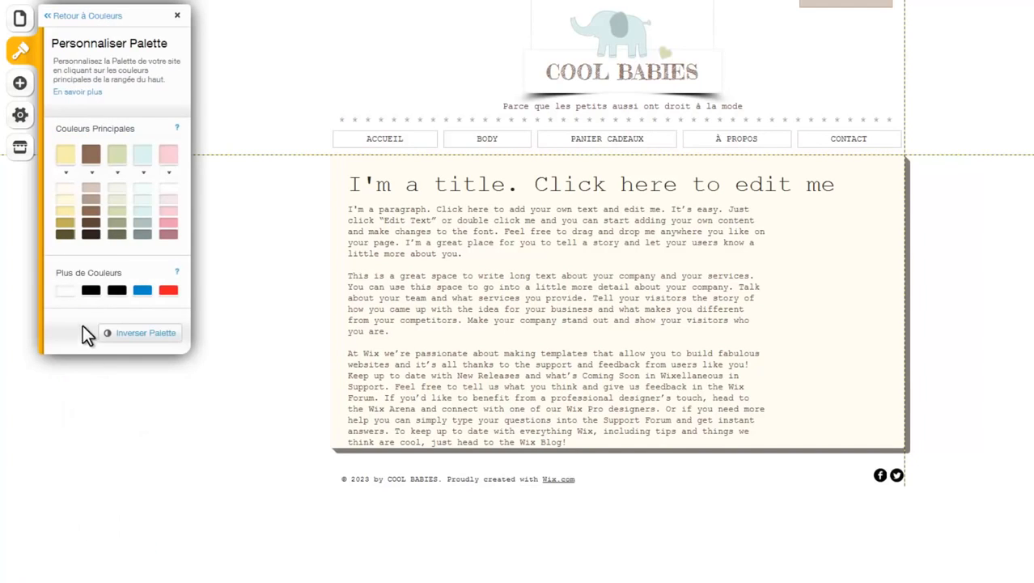
pyautogui.click(141, 289)
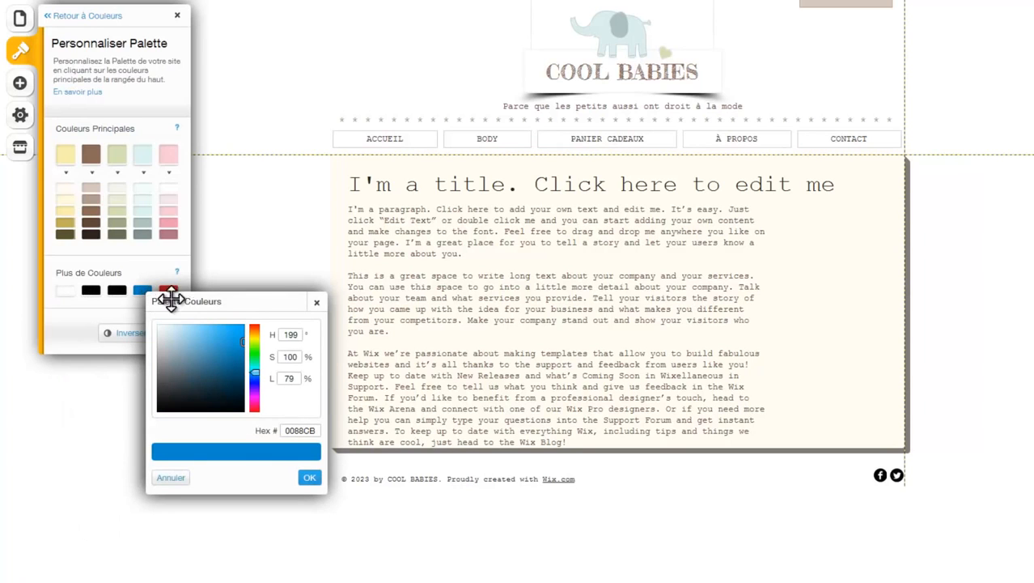
pyautogui.click(316, 304)
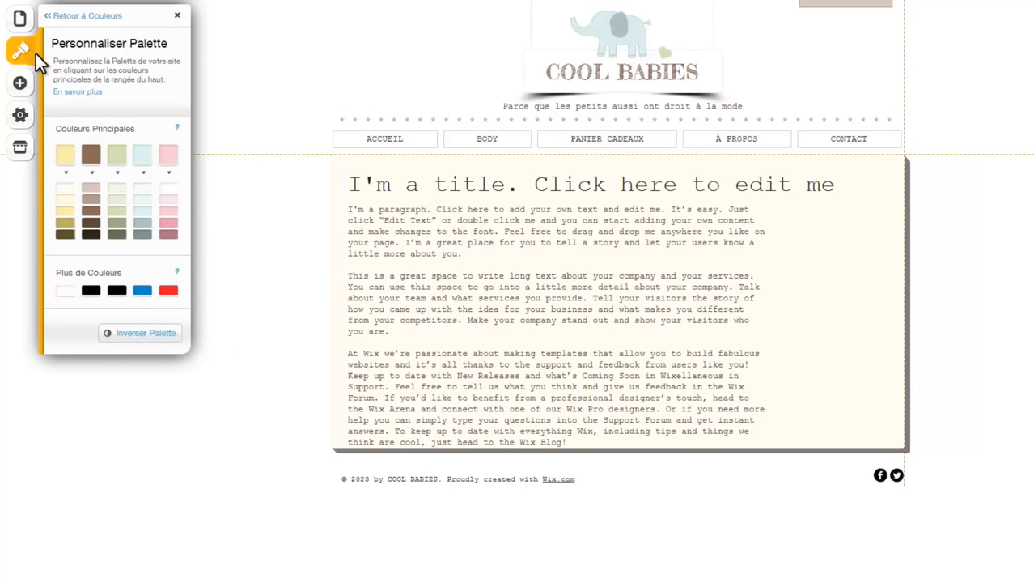
# Step: Review the site's font sets and the Titre de Page font, size and colour settings
pyautogui.click(29, 54)
pyautogui.click(89, 188)
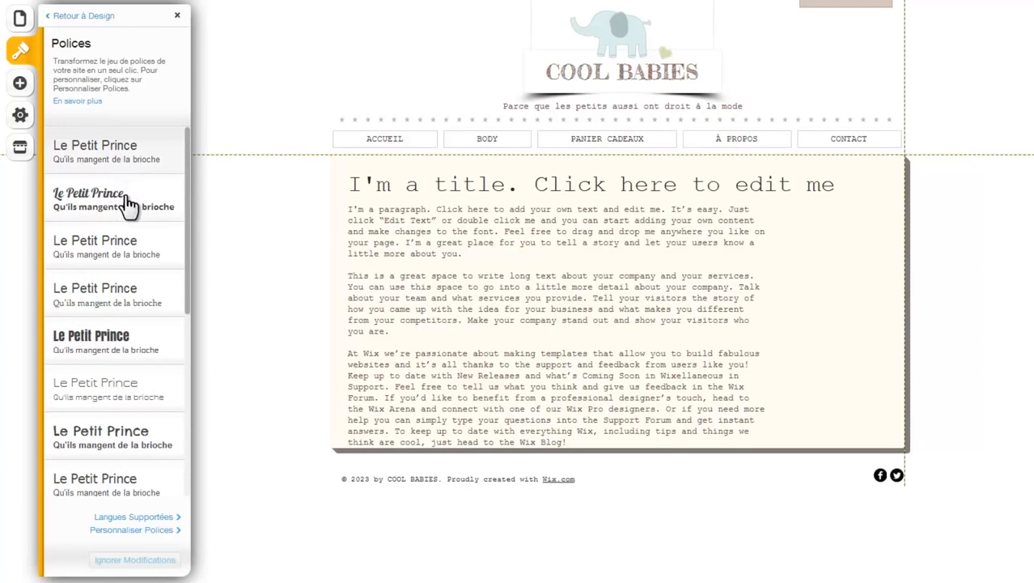
pyautogui.click(129, 531)
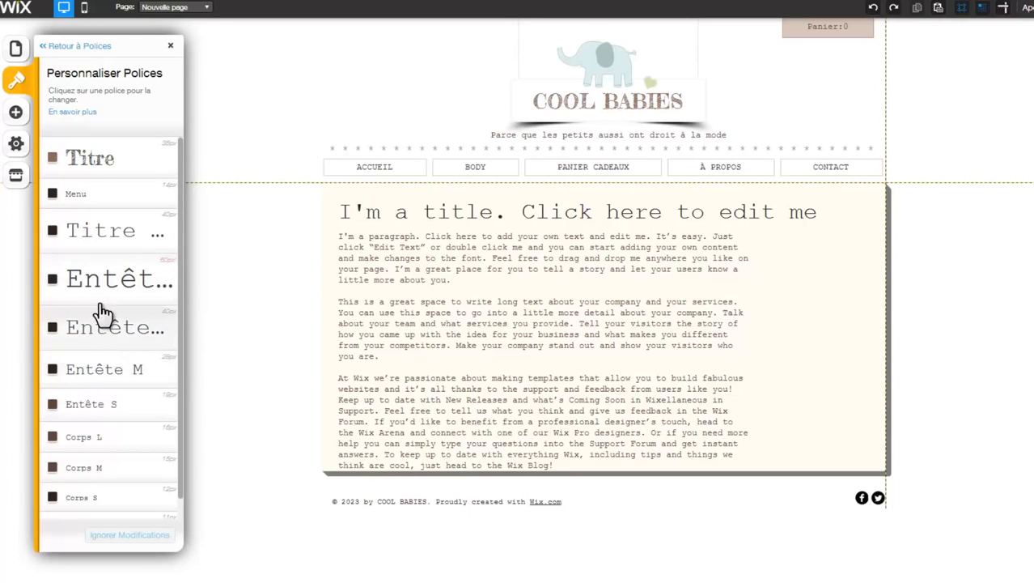
pyautogui.click(113, 240)
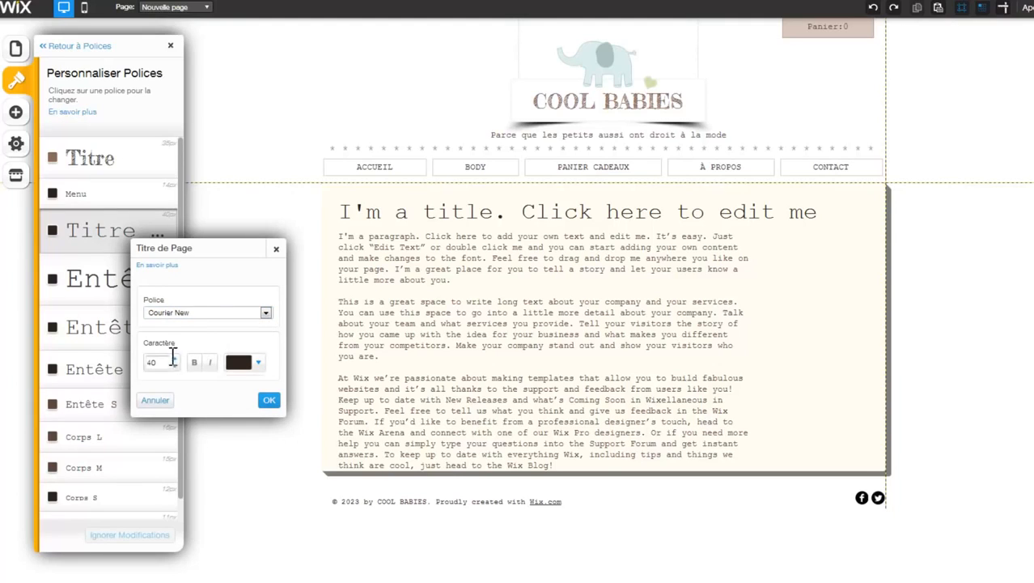
pyautogui.click(269, 400)
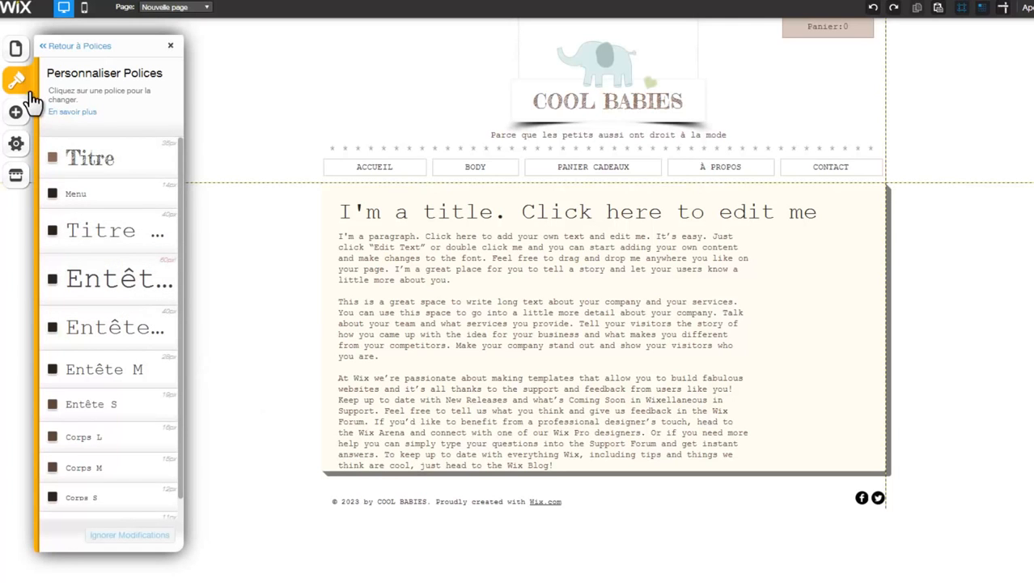
# Step: Review the kinds of elements that can be added to the page, including the image types
pyautogui.click(15, 112)
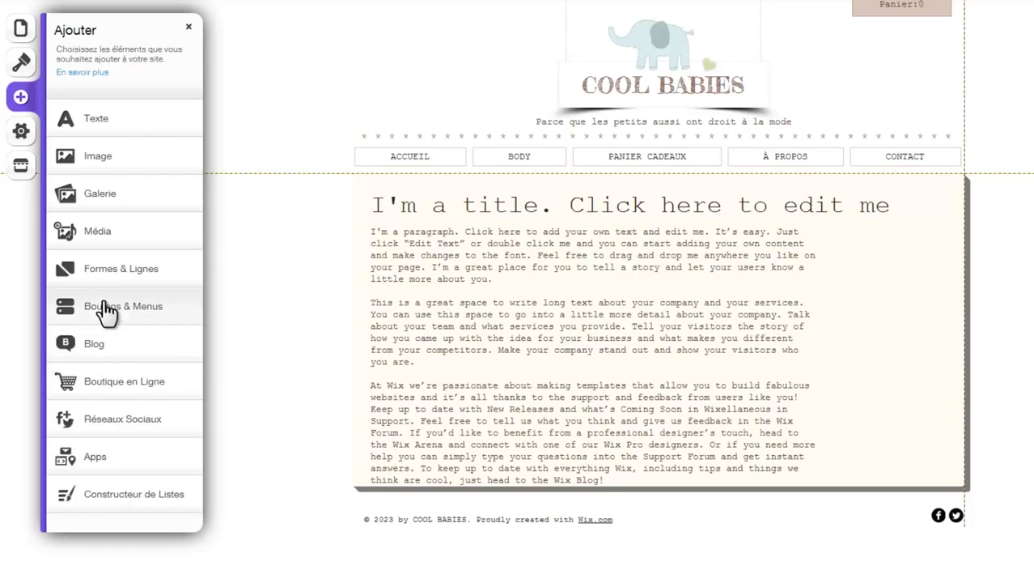
pyautogui.click(103, 156)
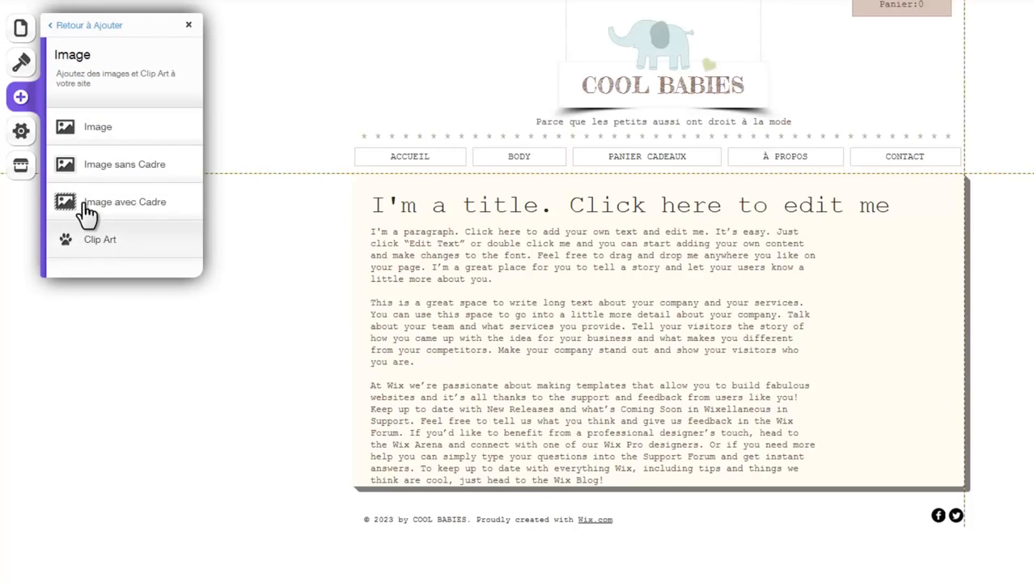
pyautogui.click(68, 27)
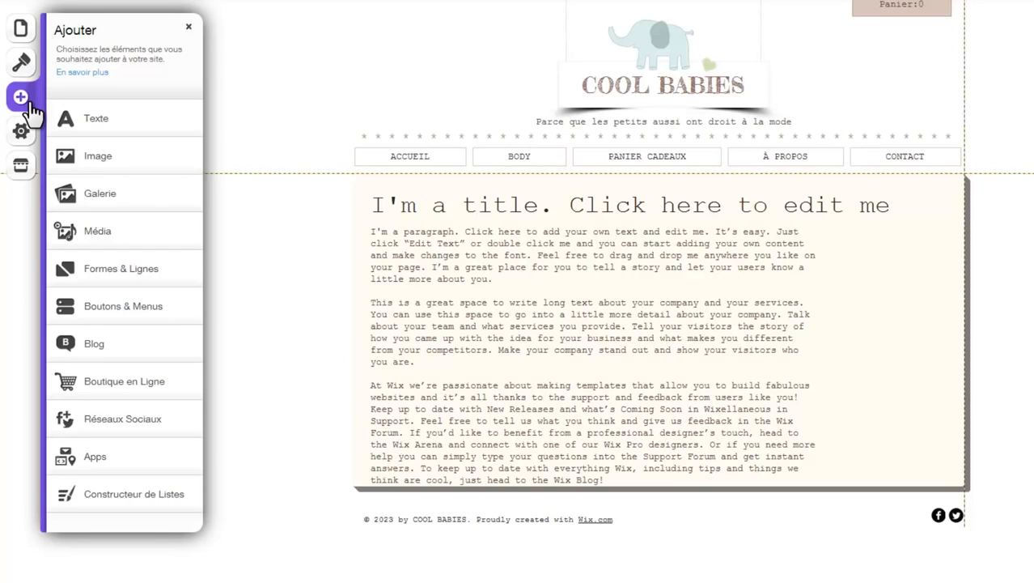
# Step: Add a J'aime de Facebook button and place it below the last paragraph, near the page's lower edge
pyautogui.click(127, 417)
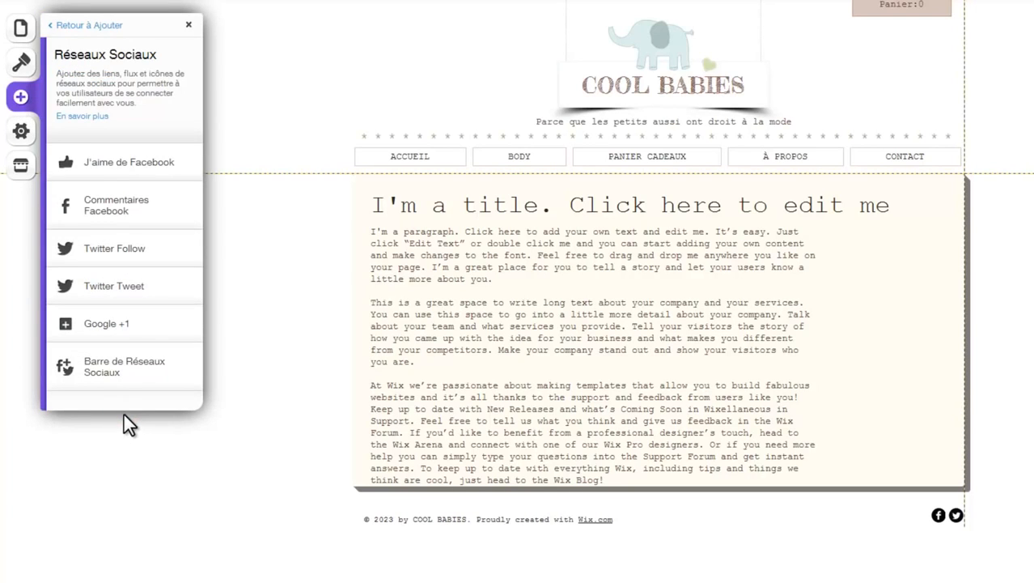
pyautogui.click(91, 174)
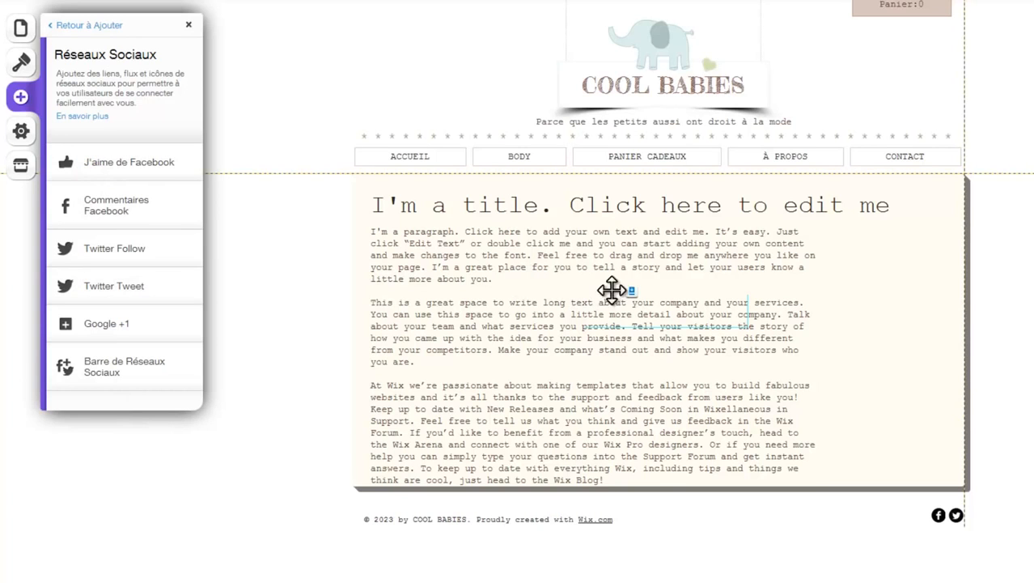
pyautogui.moveTo(650, 307); pyautogui.dragTo(773, 490)
pyautogui.moveTo(727, 458); pyautogui.dragTo(689, 491)
# Step: Review the Facebook like button's style, action and colour settings and return to the list of addable elements
pyautogui.click(728, 520)
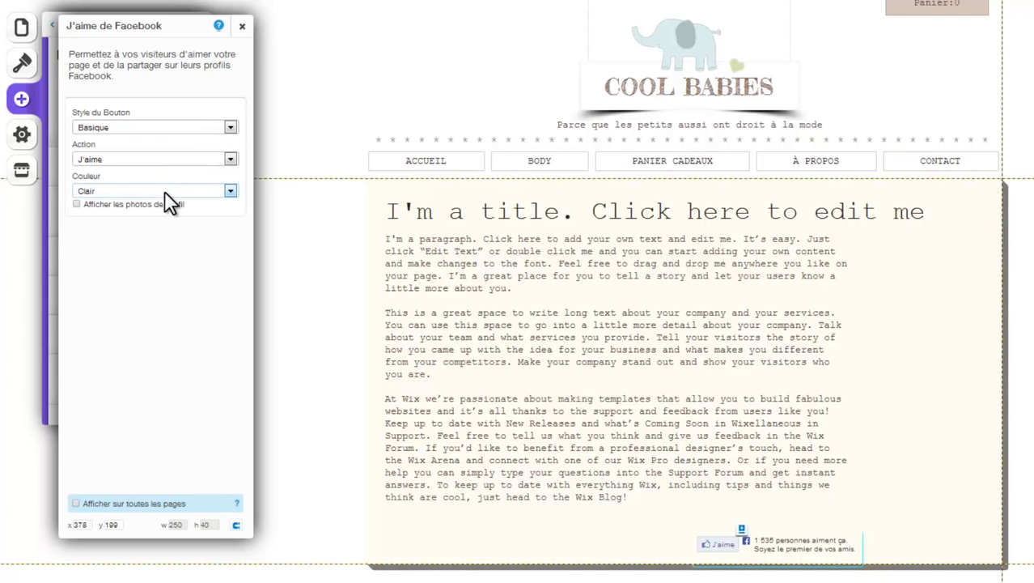
pyautogui.click(244, 25)
pyautogui.click(96, 25)
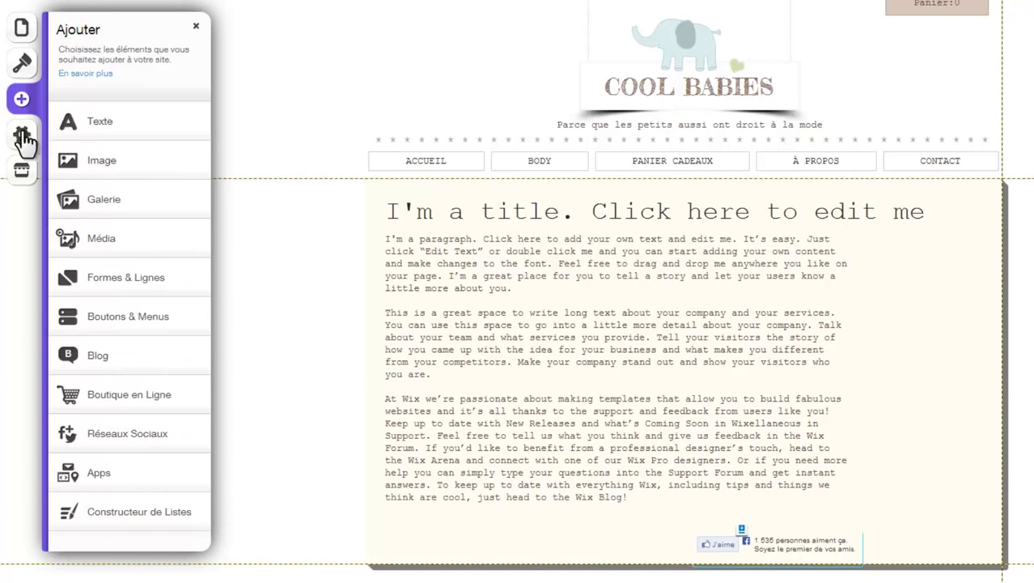
# Step: Review the site's address, favicon and Google référencement settings
pyautogui.click(22, 136)
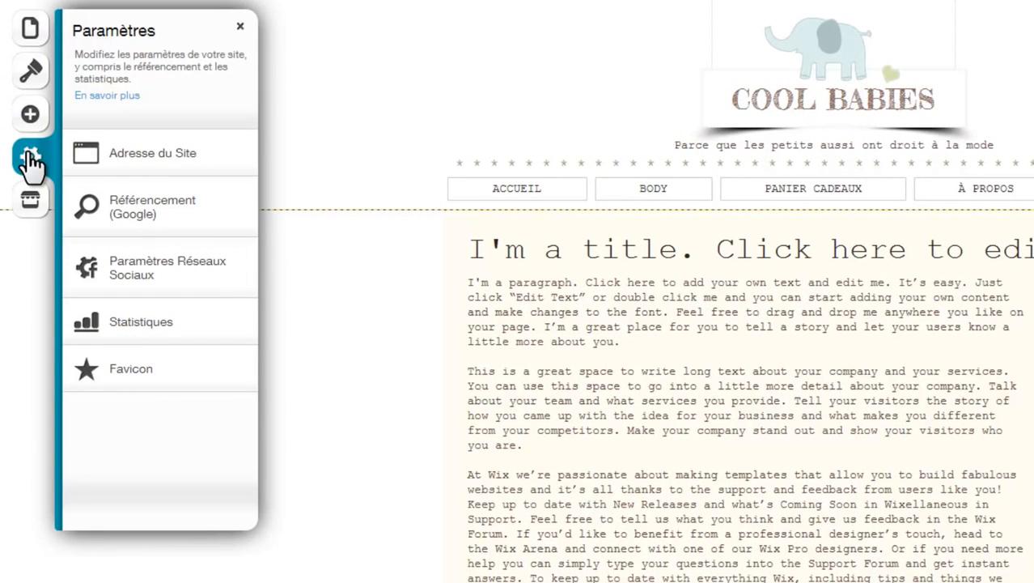
pyautogui.click(137, 170)
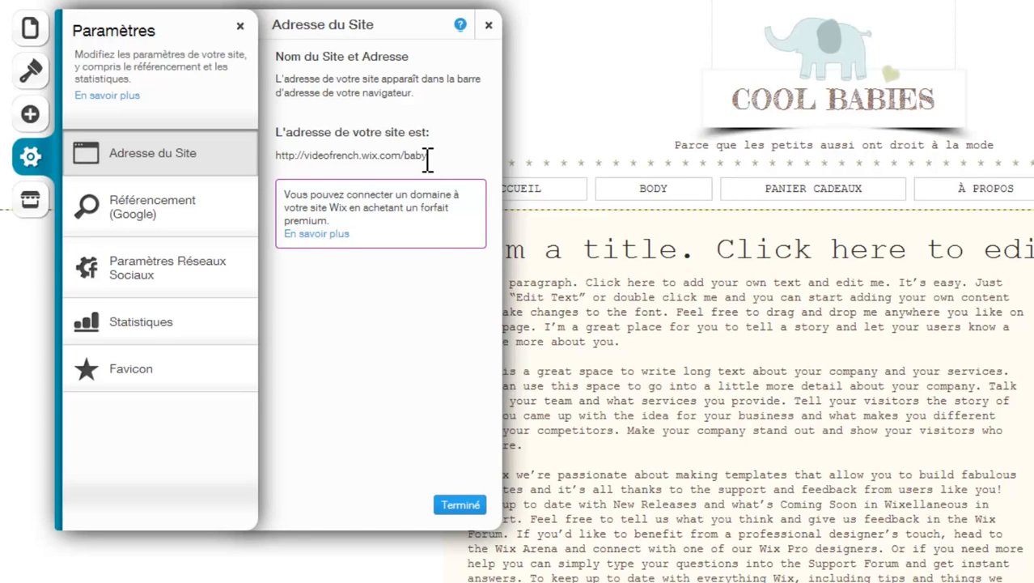
pyautogui.click(461, 505)
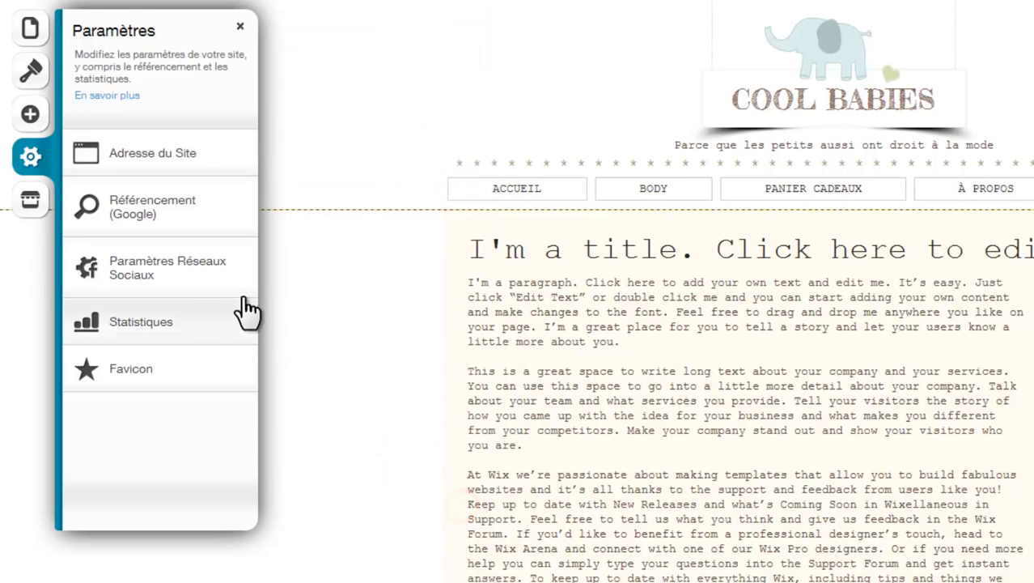
pyautogui.click(243, 361)
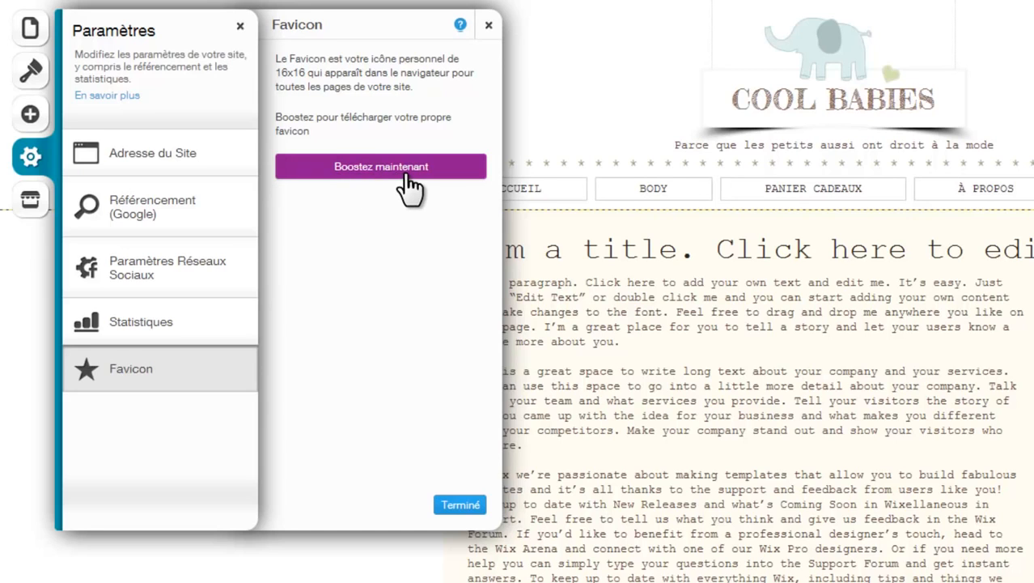
pyautogui.click(452, 508)
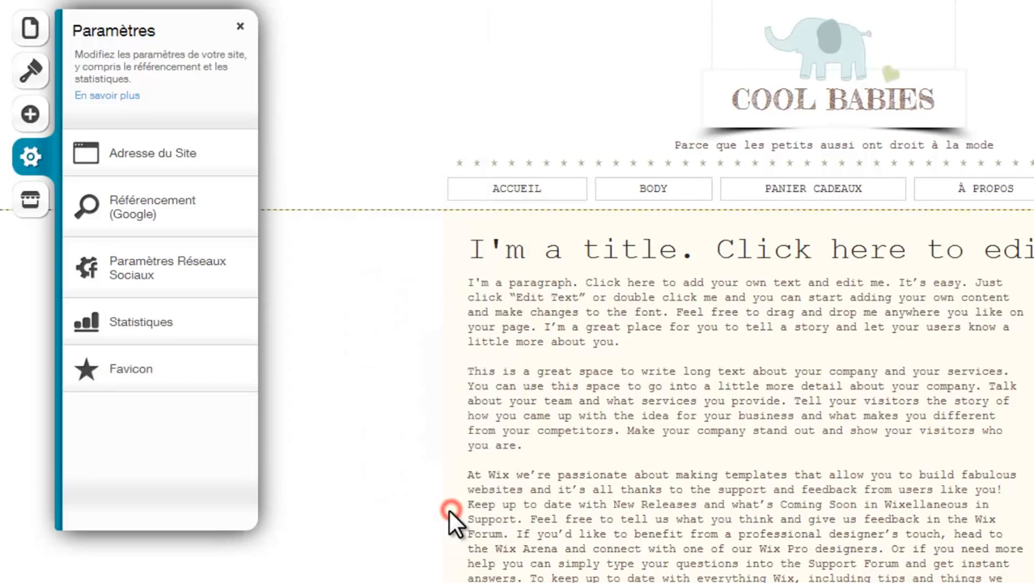
pyautogui.click(188, 209)
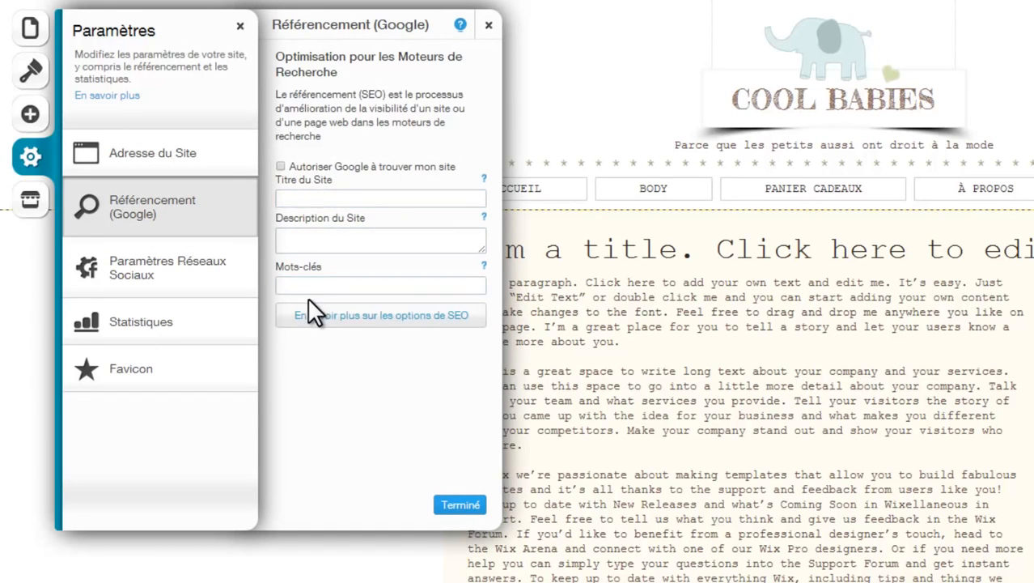
# Step: Allow Google to find the site in the Référencement (Google) settings
pyautogui.click(280, 166)
pyautogui.click(280, 167)
pyautogui.click(280, 166)
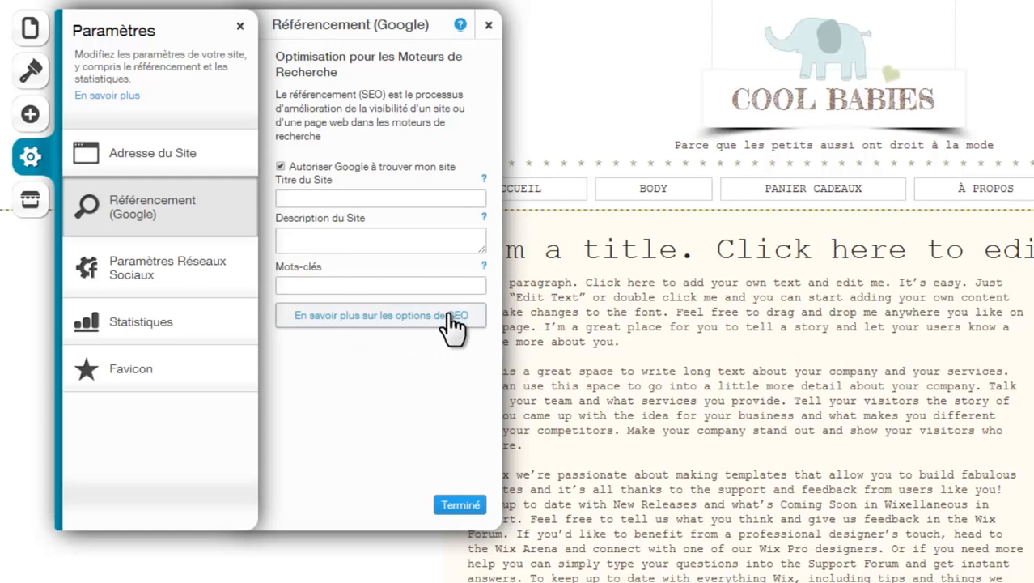
# Step: Review the site's Statistiques settings, including the option to disable non-essential cookies, and close them
pyautogui.click(184, 315)
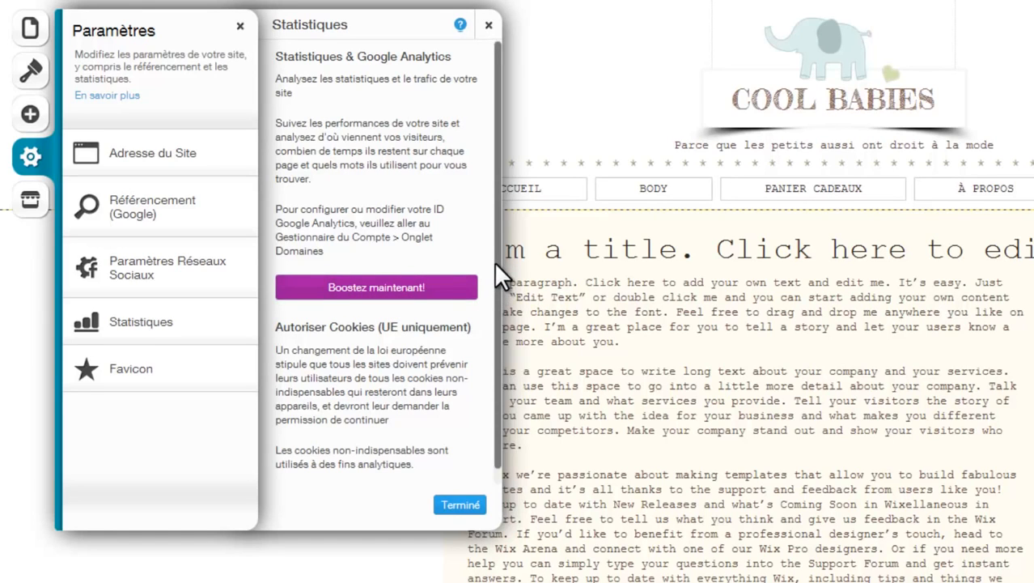
pyautogui.scroll(-1, 494, 261)
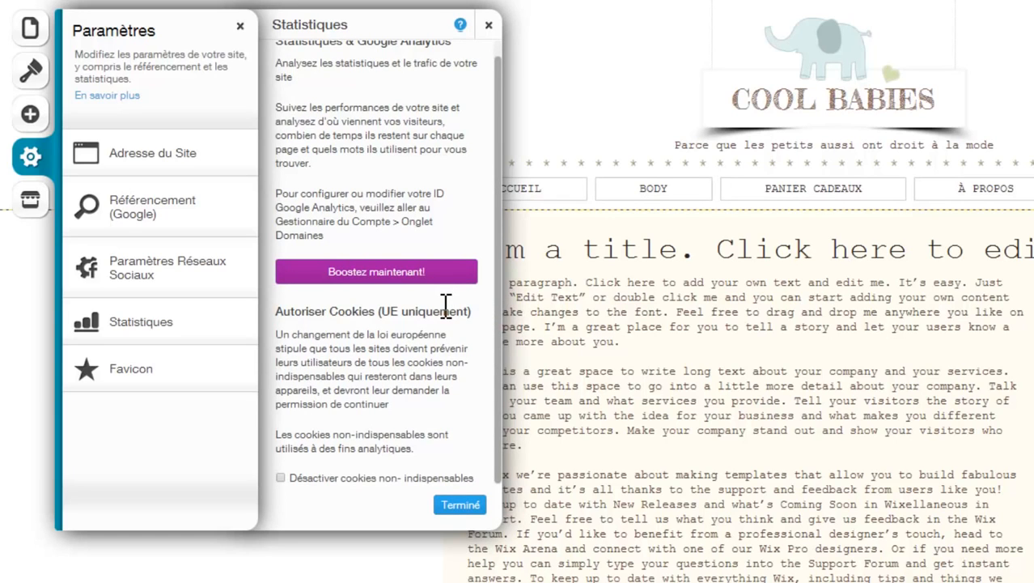
pyautogui.click(279, 478)
pyautogui.click(280, 479)
pyautogui.click(280, 477)
pyautogui.click(280, 477)
pyautogui.click(438, 507)
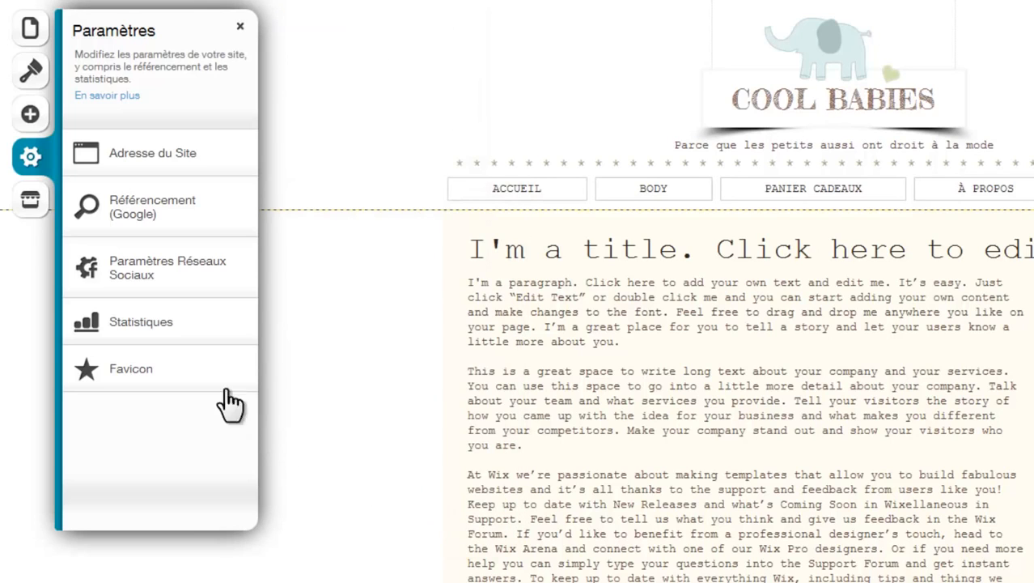
# Step: Review the site's social network settings, including the Facebook thumbnail and username, and close them
pyautogui.click(173, 261)
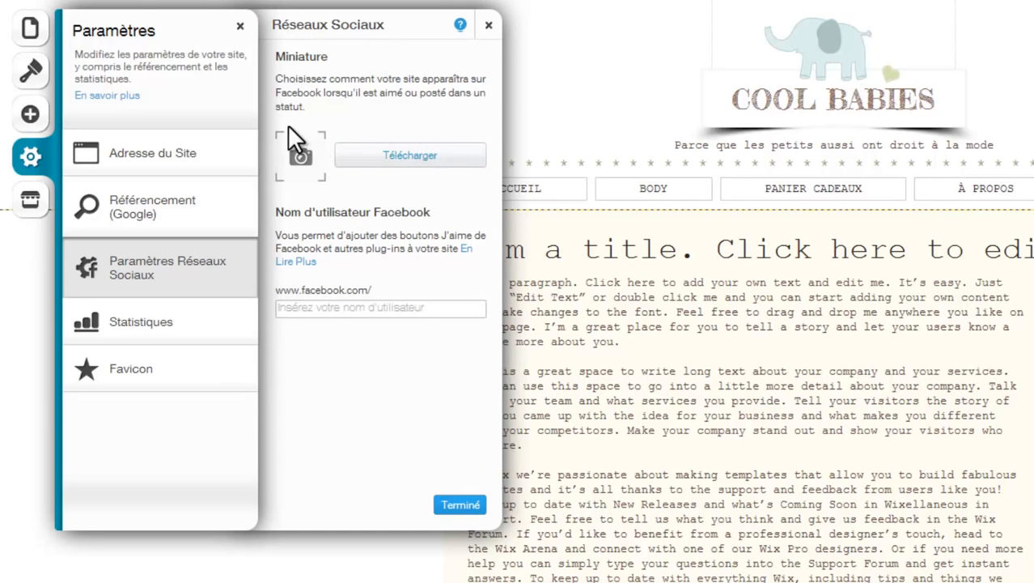
pyautogui.click(275, 156)
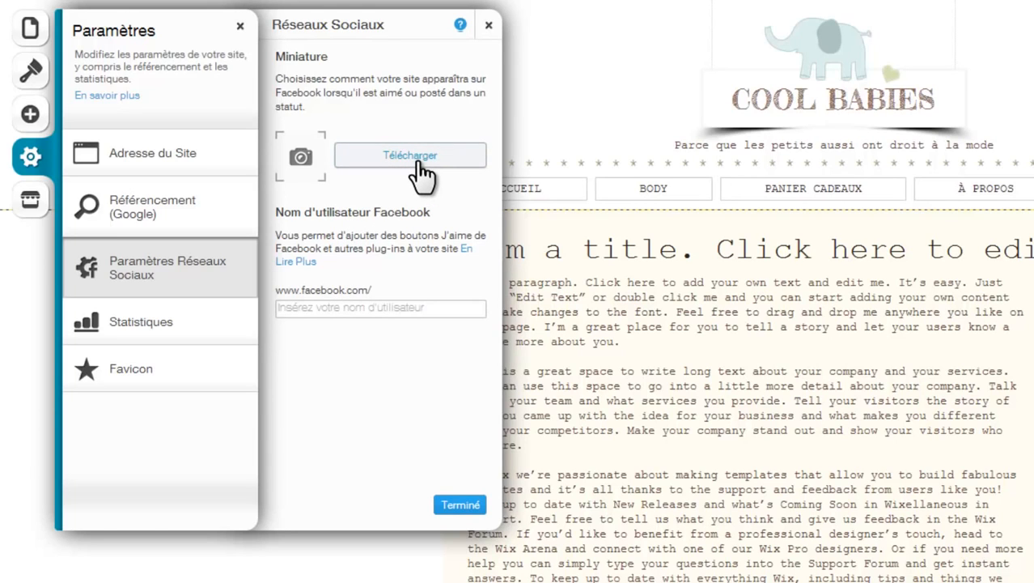
pyautogui.click(331, 308)
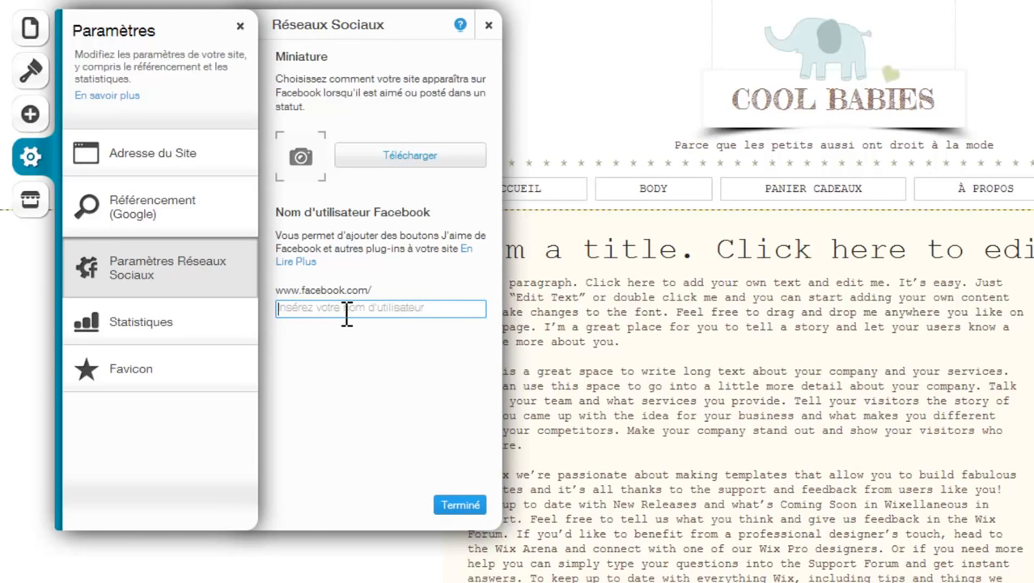
pyautogui.click(460, 504)
# Step: Browse the featured apps in the Wix App Market and close it
pyautogui.click(25, 203)
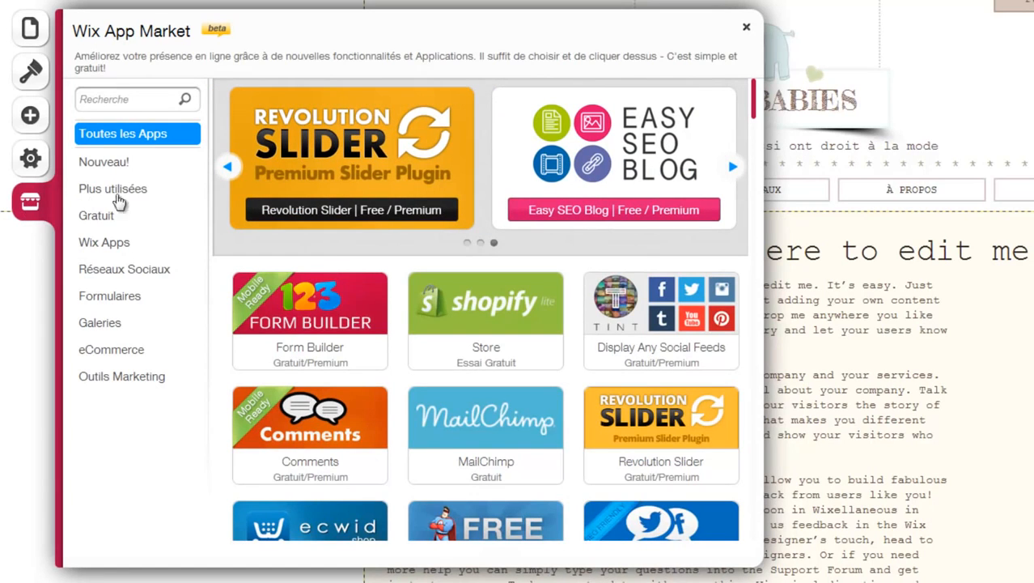
pyautogui.click(733, 172)
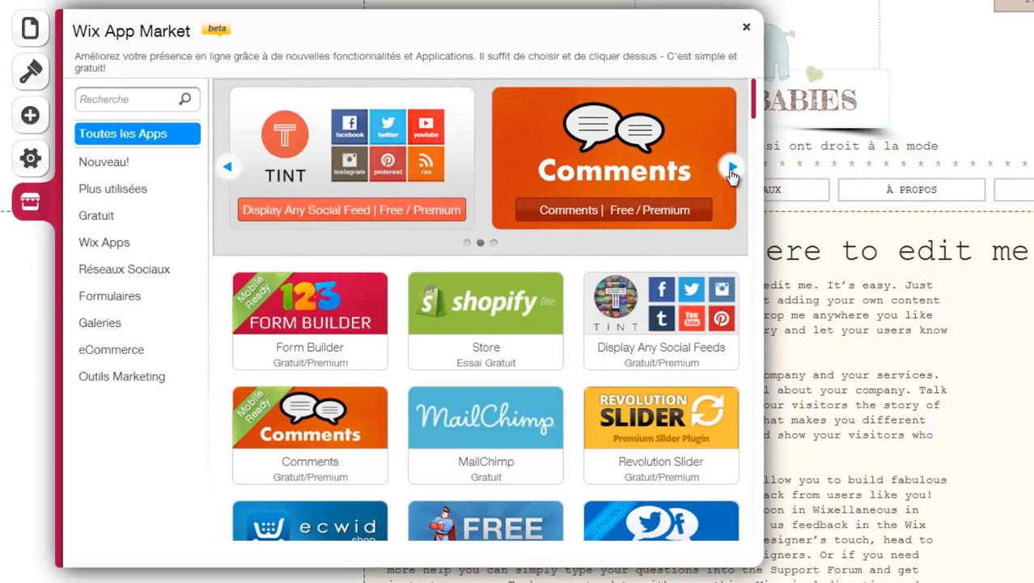
pyautogui.click(733, 170)
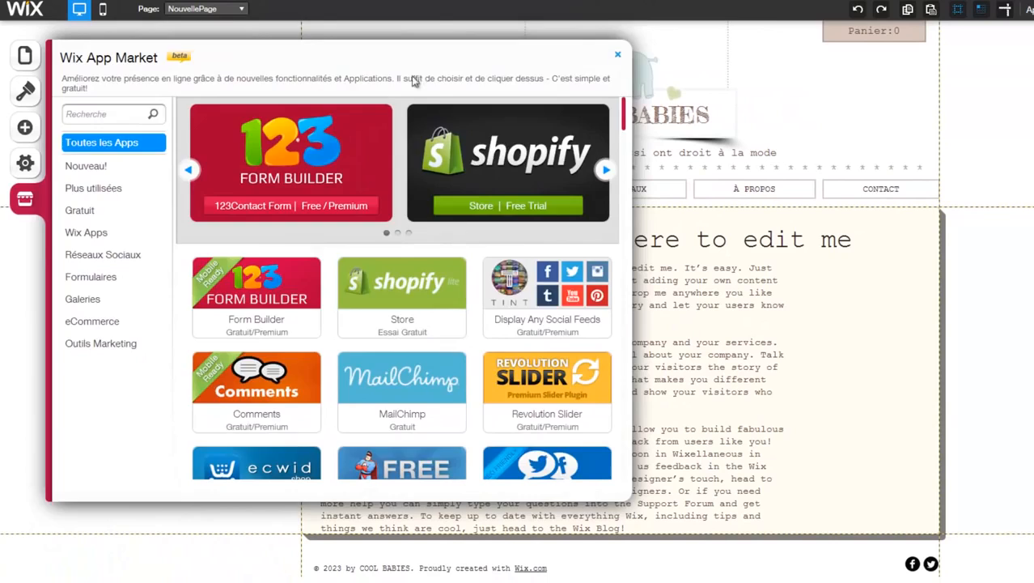
pyautogui.click(746, 31)
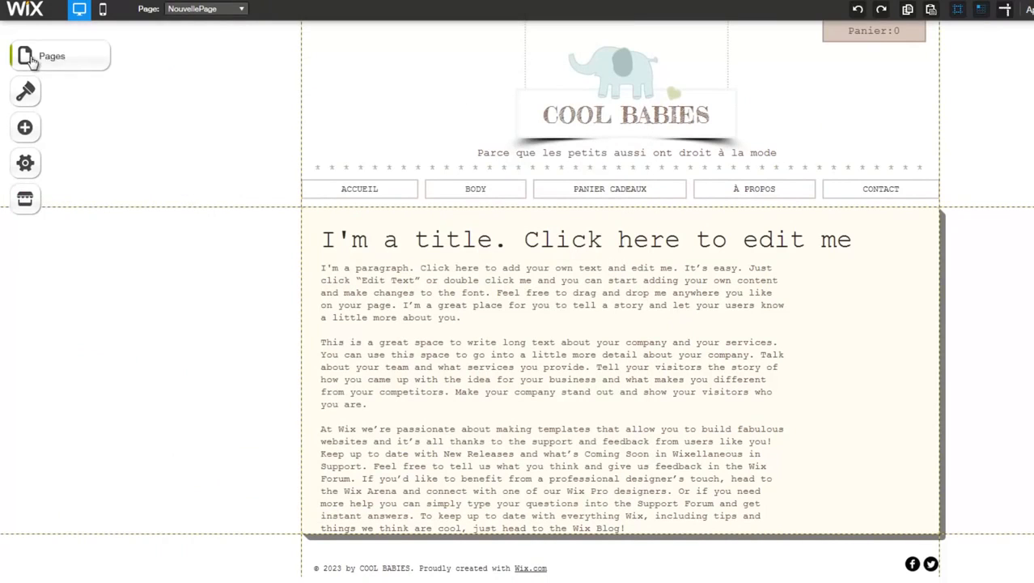
# Step: Switch to the ACCUEIL page and review the settings of its slideshow gallery
pyautogui.click(25, 55)
pyautogui.click(111, 208)
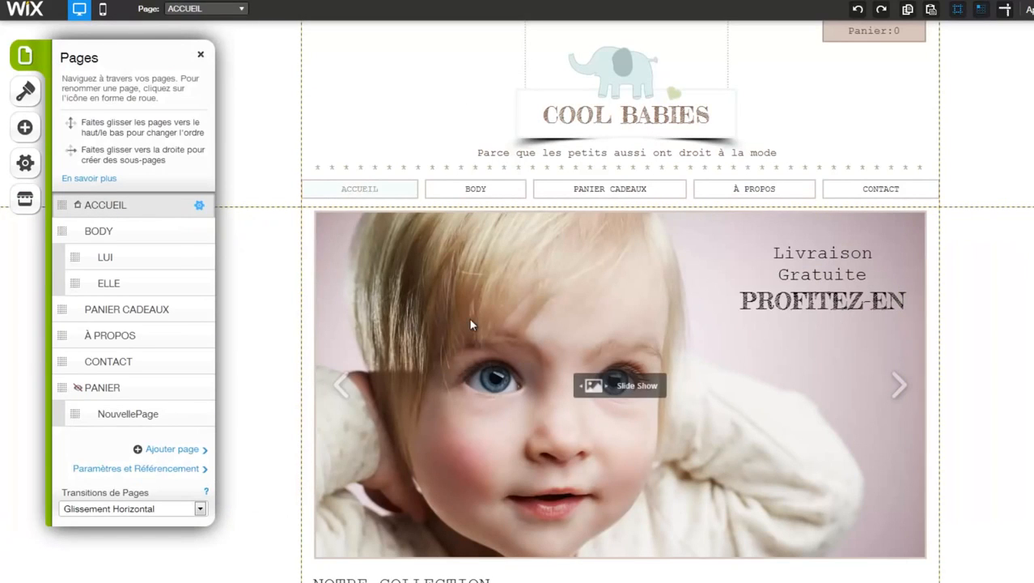
pyautogui.click(470, 319)
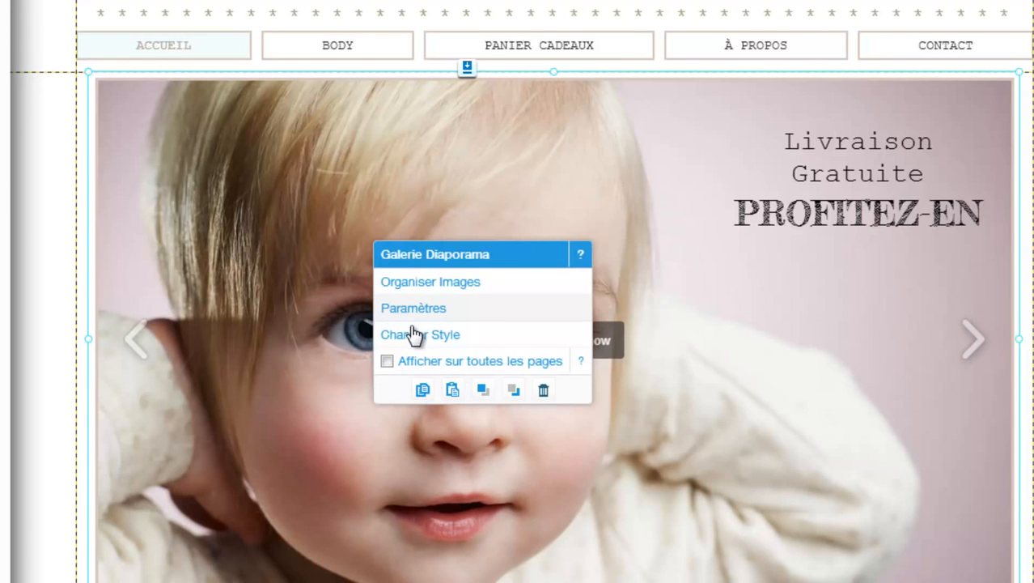
pyautogui.click(414, 310)
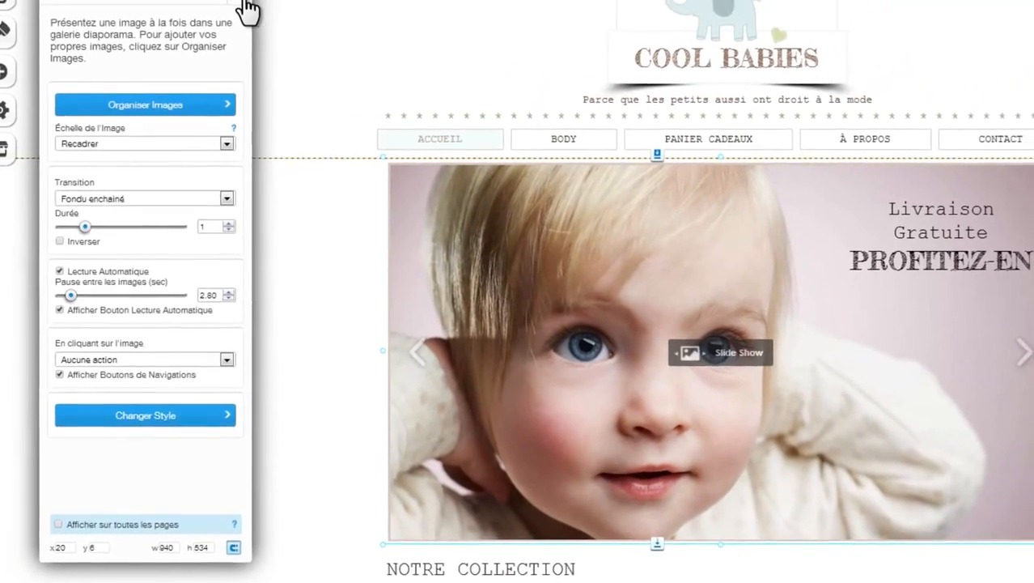
pyautogui.click(242, 57)
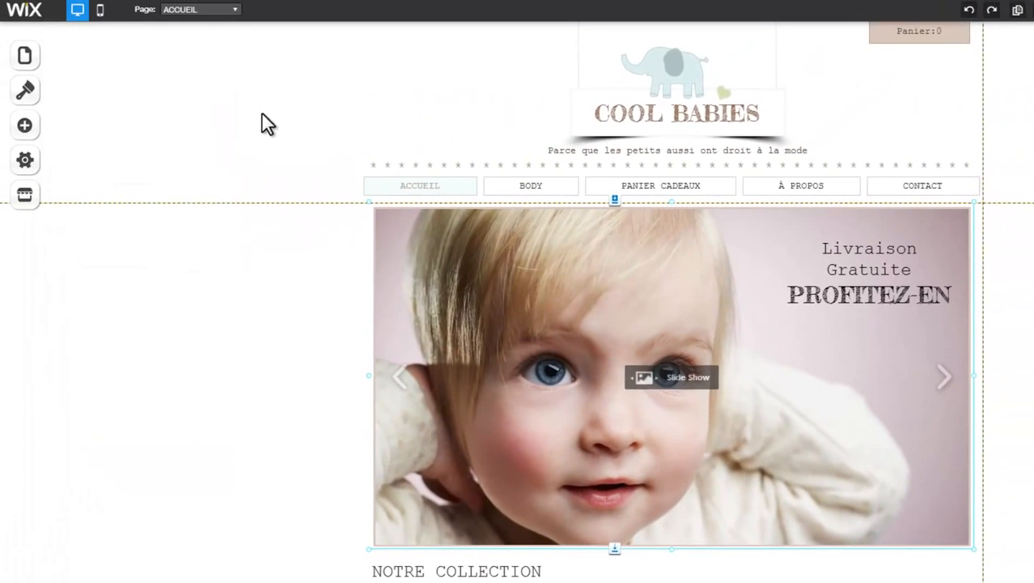
# Step: Try showing the slideshow gallery on all pages and turn that option back off
pyautogui.click(439, 282)
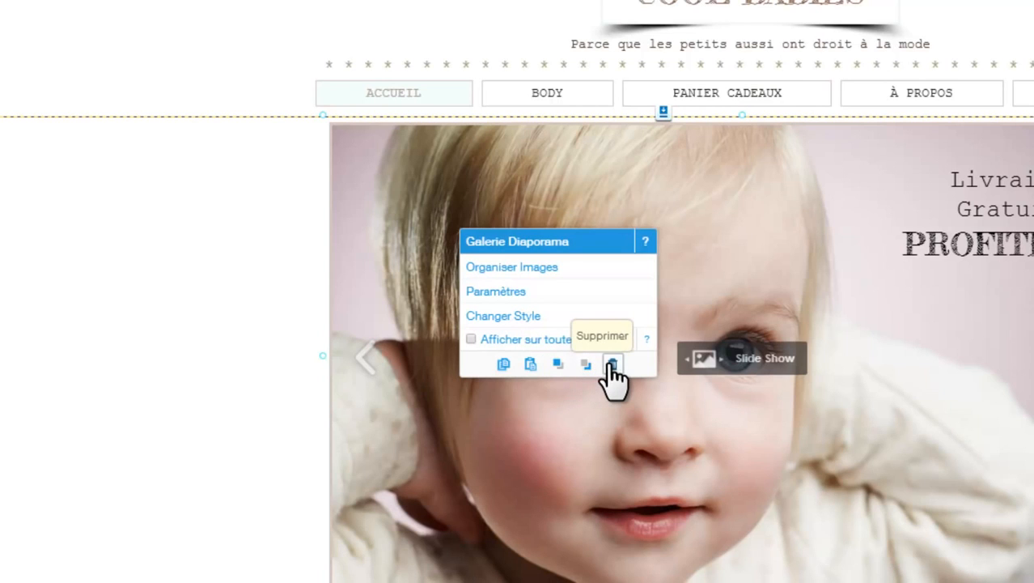
pyautogui.click(471, 339)
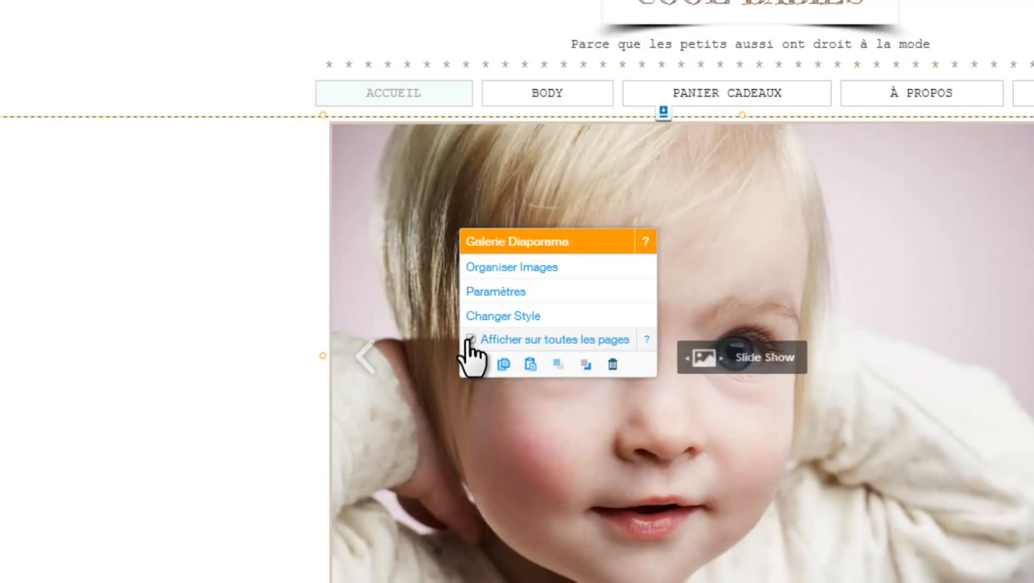
pyautogui.click(470, 340)
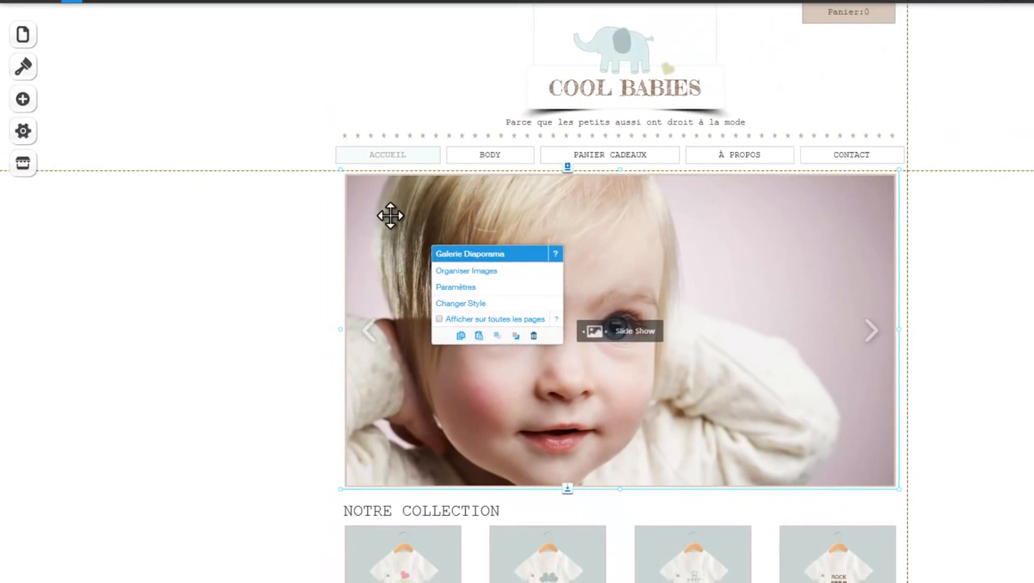
# Step: Move the slideshow gallery on the ACCUEIL page slightly to the right and down
pyautogui.click(397, 184)
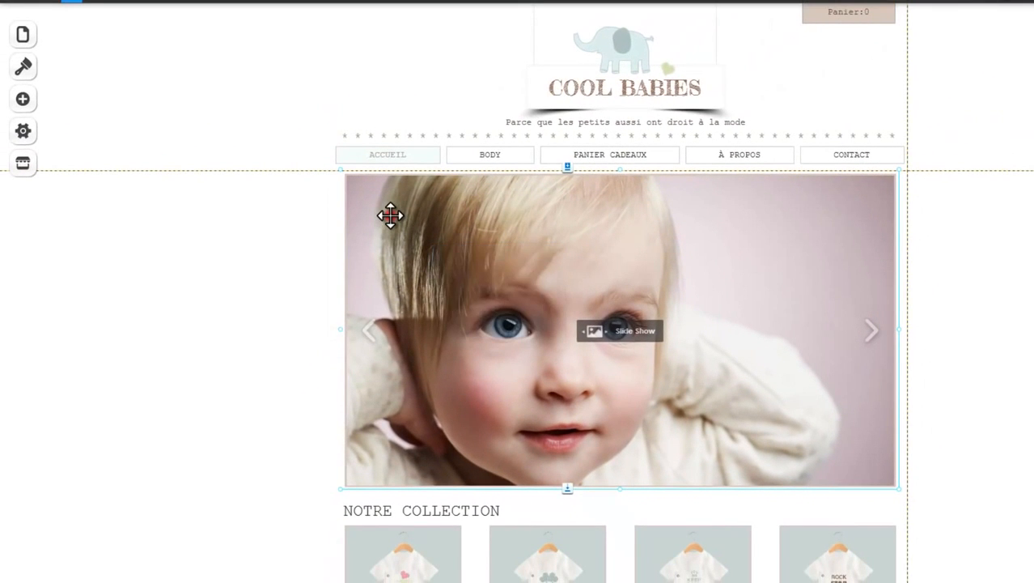
pyautogui.click(390, 214)
pyautogui.moveTo(390, 214)
pyautogui.mouseDown()
pyautogui.moveTo(291, 219)
pyautogui.moveTo(333, 215)
pyautogui.moveTo(404, 230)
pyautogui.moveTo(415, 280)
pyautogui.moveTo(405, 312)
pyautogui.moveTo(397, 219)
pyautogui.mouseUp()
# Step: Resize the slideshow gallery vertically with its extension handles, leaving it slightly taller and the content below shifted along with it
pyautogui.moveTo(573, 165)
pyautogui.mouseDown()
pyautogui.moveTo(575, 136)
pyautogui.moveTo(568, 170)
pyautogui.mouseUp()
pyautogui.moveTo(569, 266); pyautogui.dragTo(568, 174)
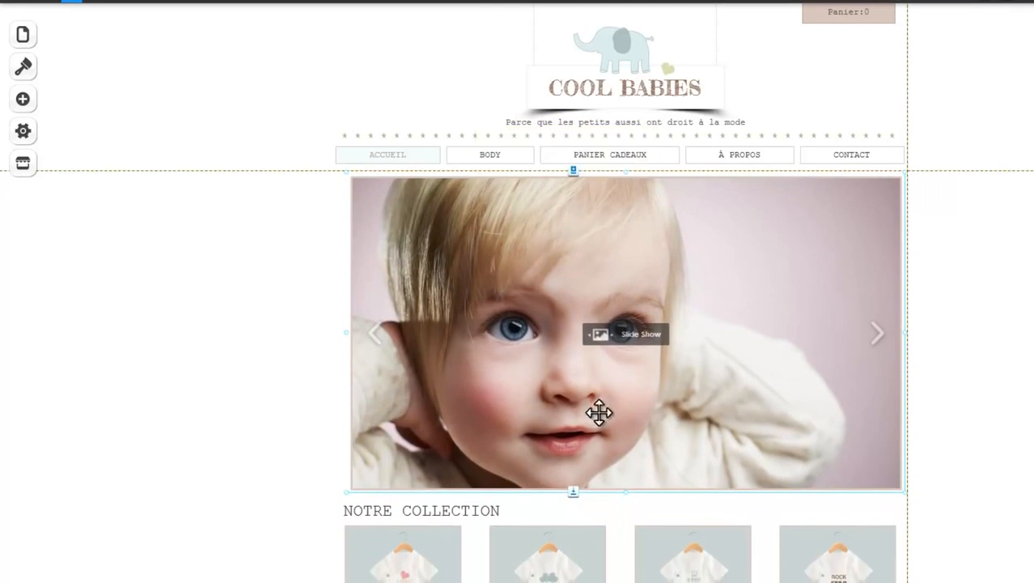
pyautogui.moveTo(573, 489); pyautogui.dragTo(570, 554)
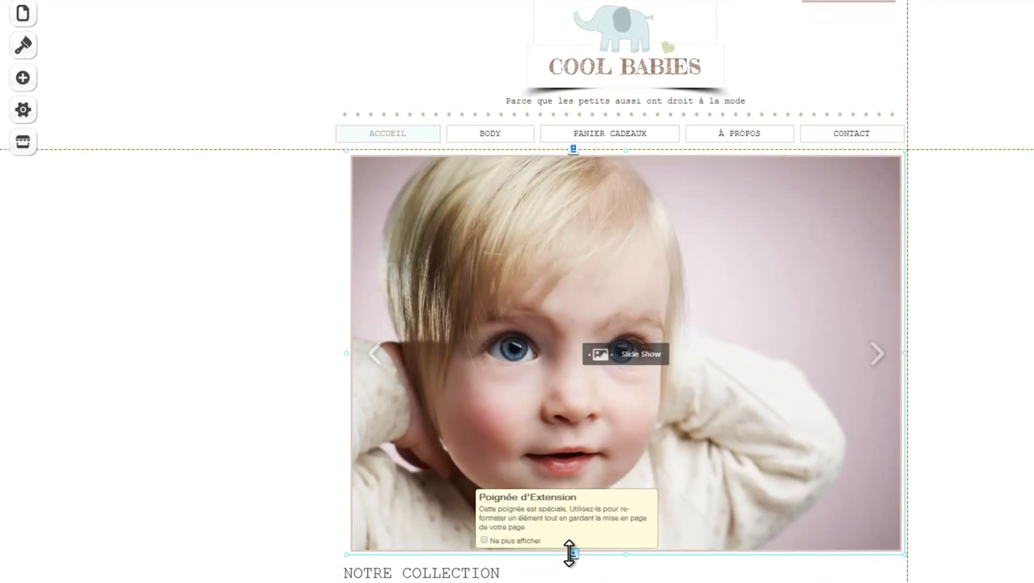
pyautogui.moveTo(569, 553); pyautogui.dragTo(572, 462)
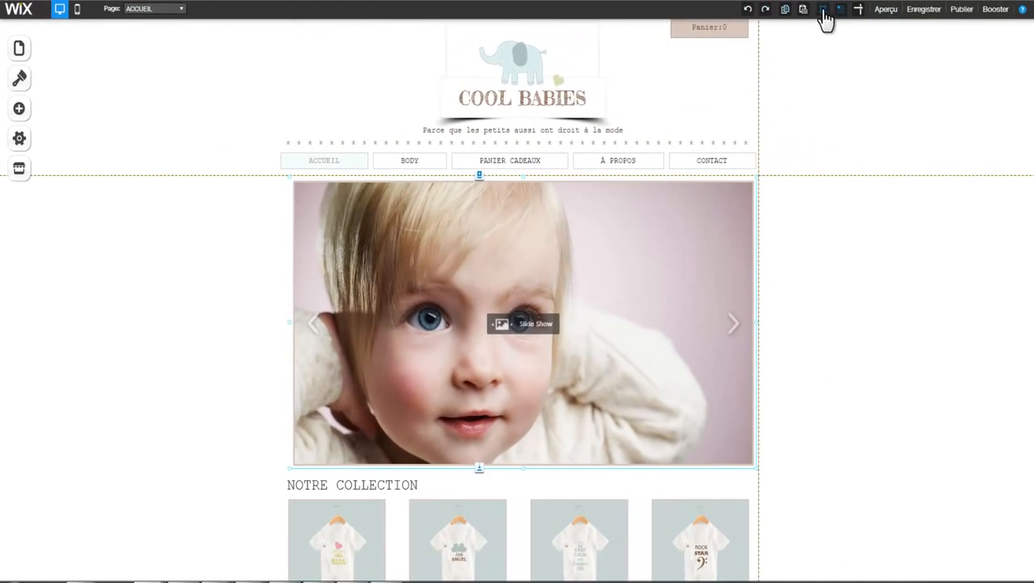
# Step: Preview the site from the BODY page, visit the ACCUEIL and PANIER CADEAUX pages, and return to the editor
pyautogui.click(165, 10)
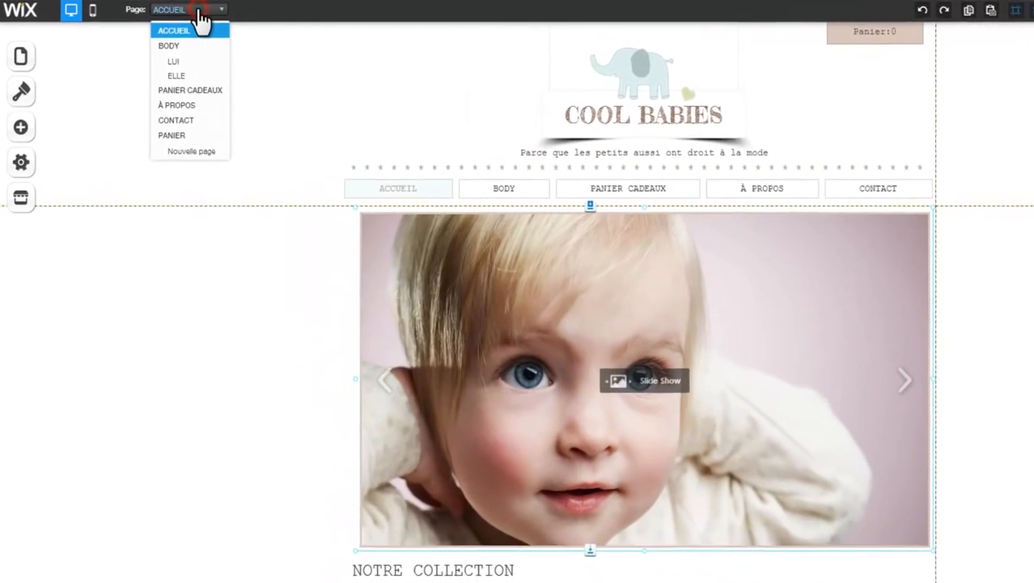
pyautogui.click(170, 45)
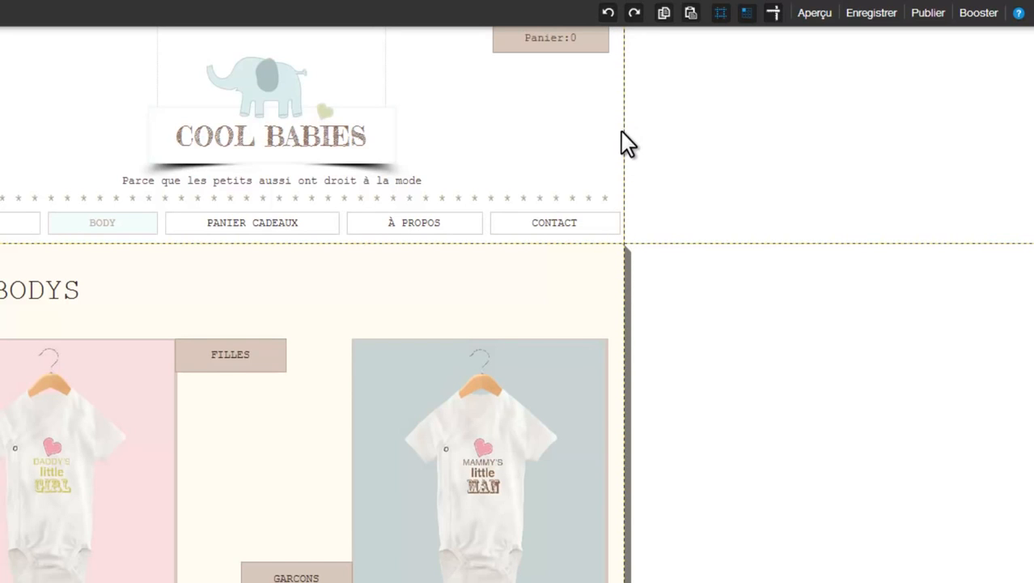
pyautogui.click(819, 23)
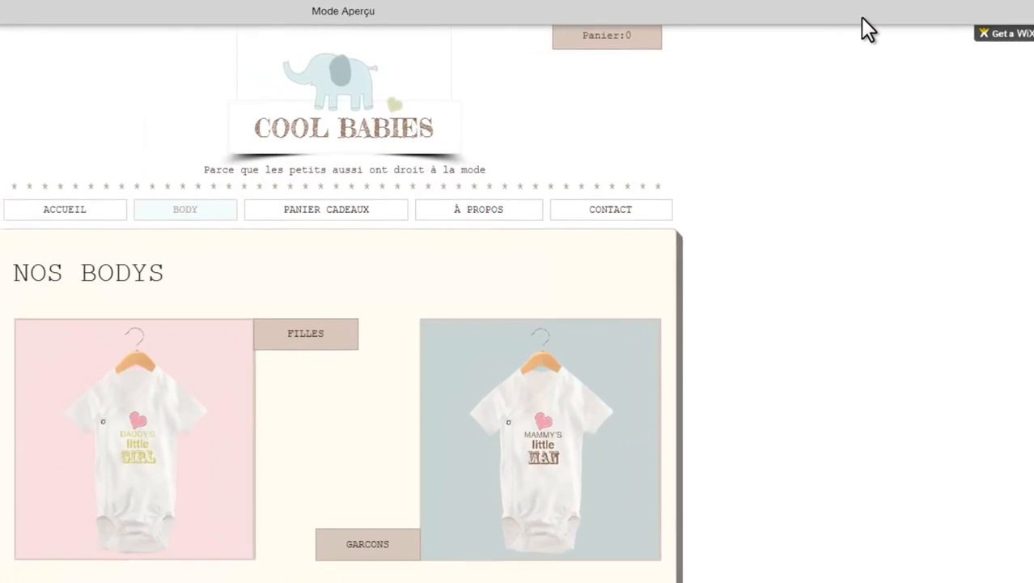
pyautogui.click(60, 208)
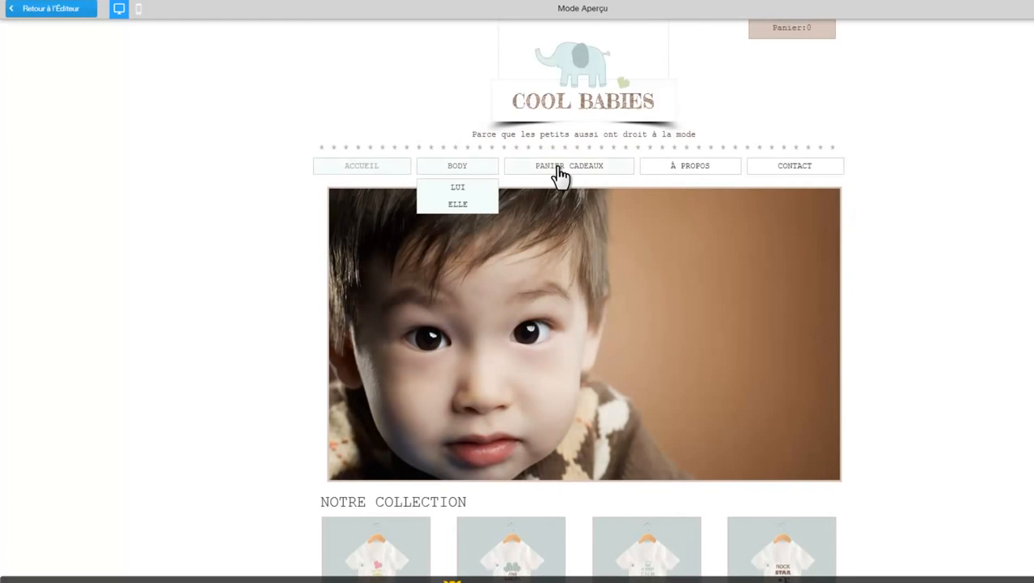
pyautogui.click(558, 167)
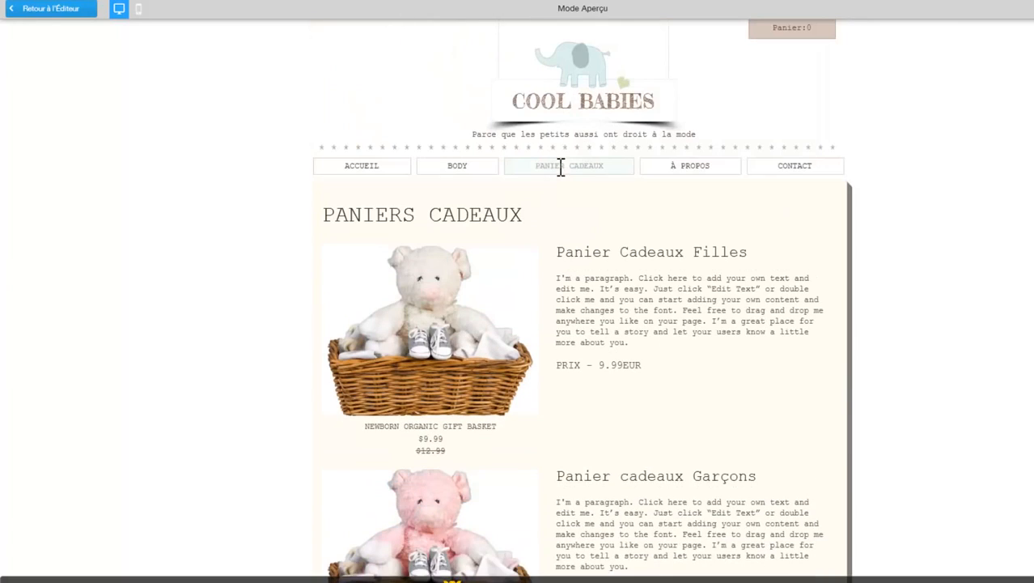
pyautogui.click(20, 12)
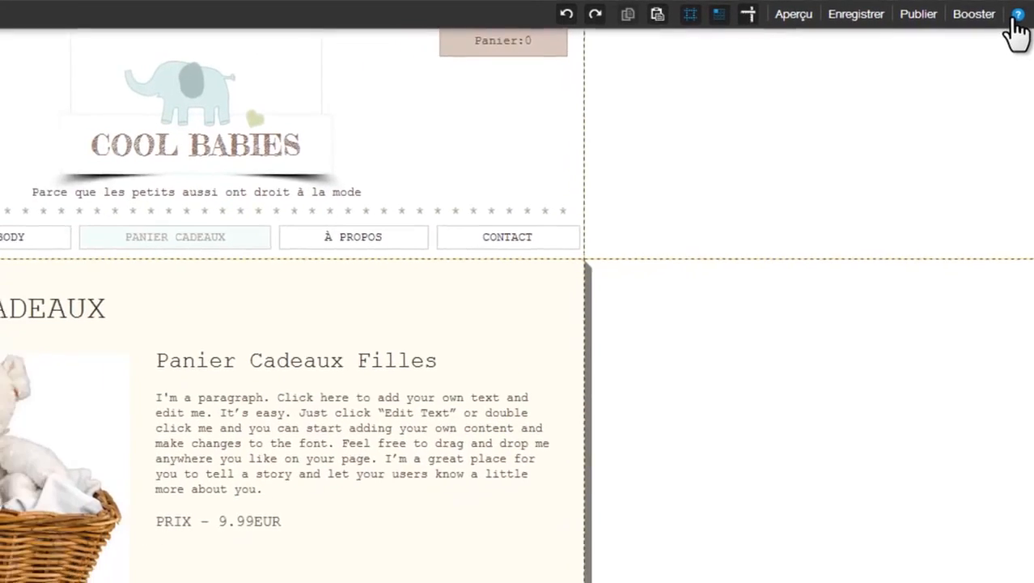
# Step: Select the Panier Cadeaux Filles text together with the first gift basket, view their Aligner & Organiser options, and clear the selection
pyautogui.click(486, 339)
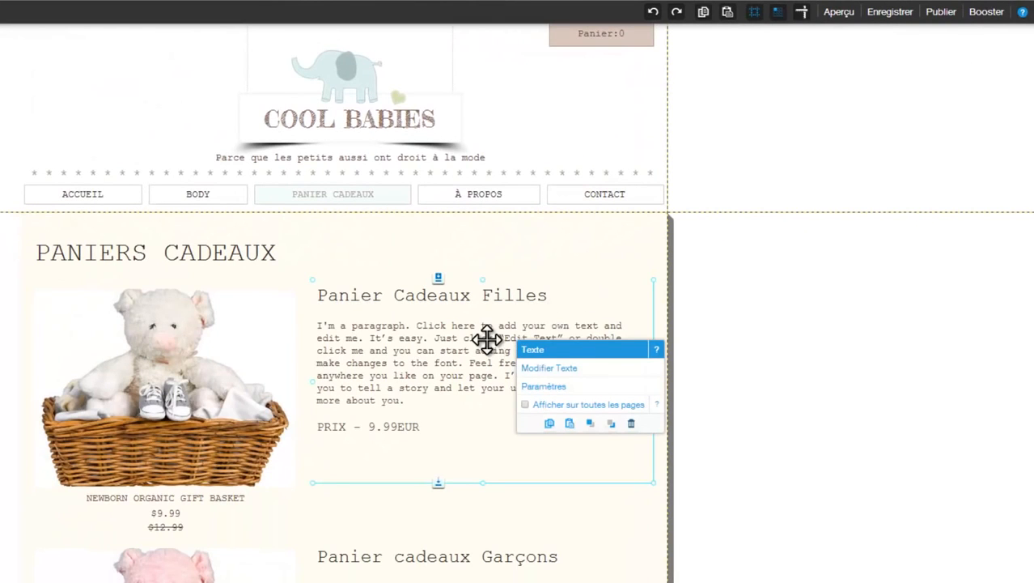
pyautogui.click(256, 363)
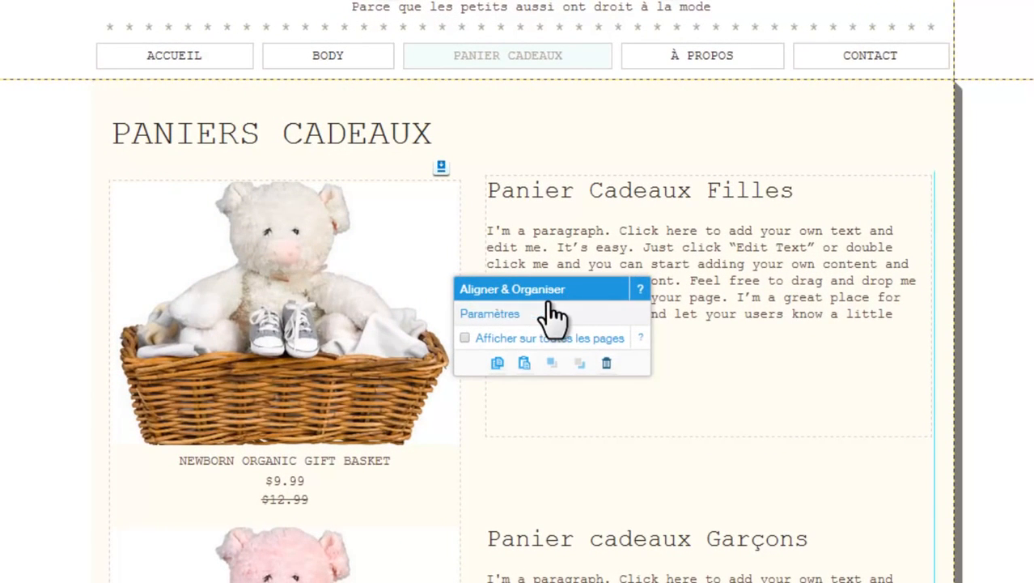
pyautogui.click(695, 130)
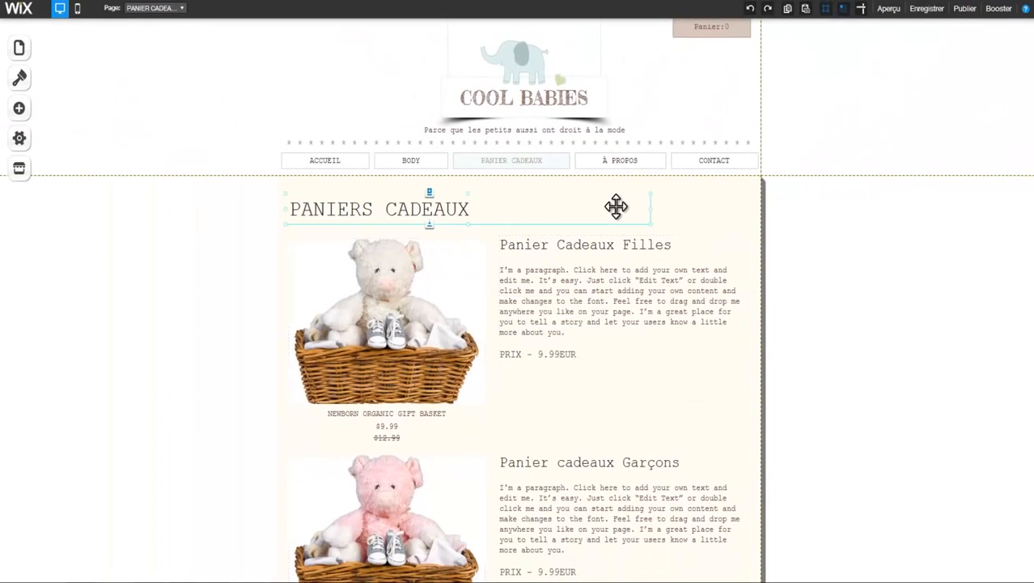
pyautogui.click(257, 275)
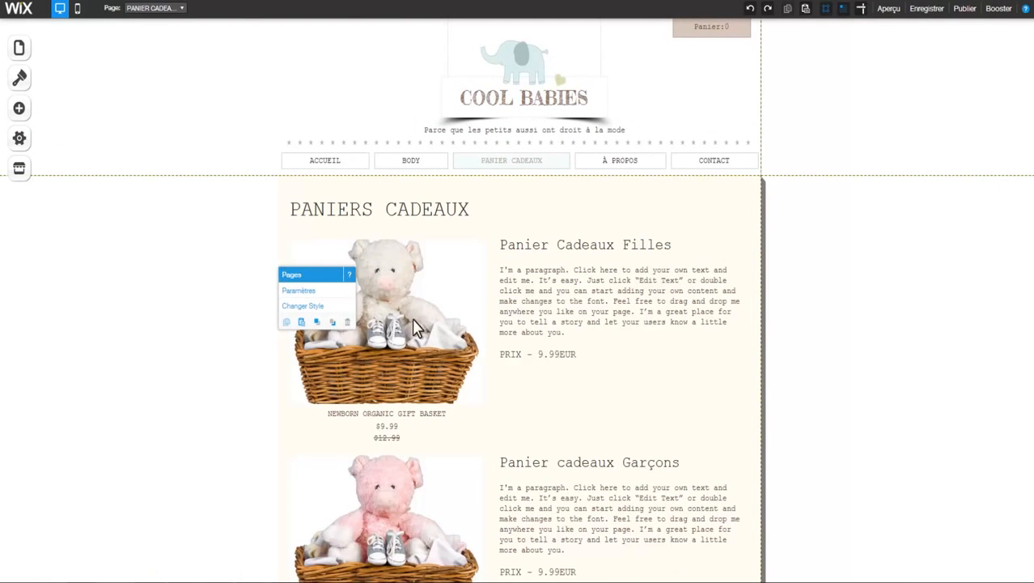